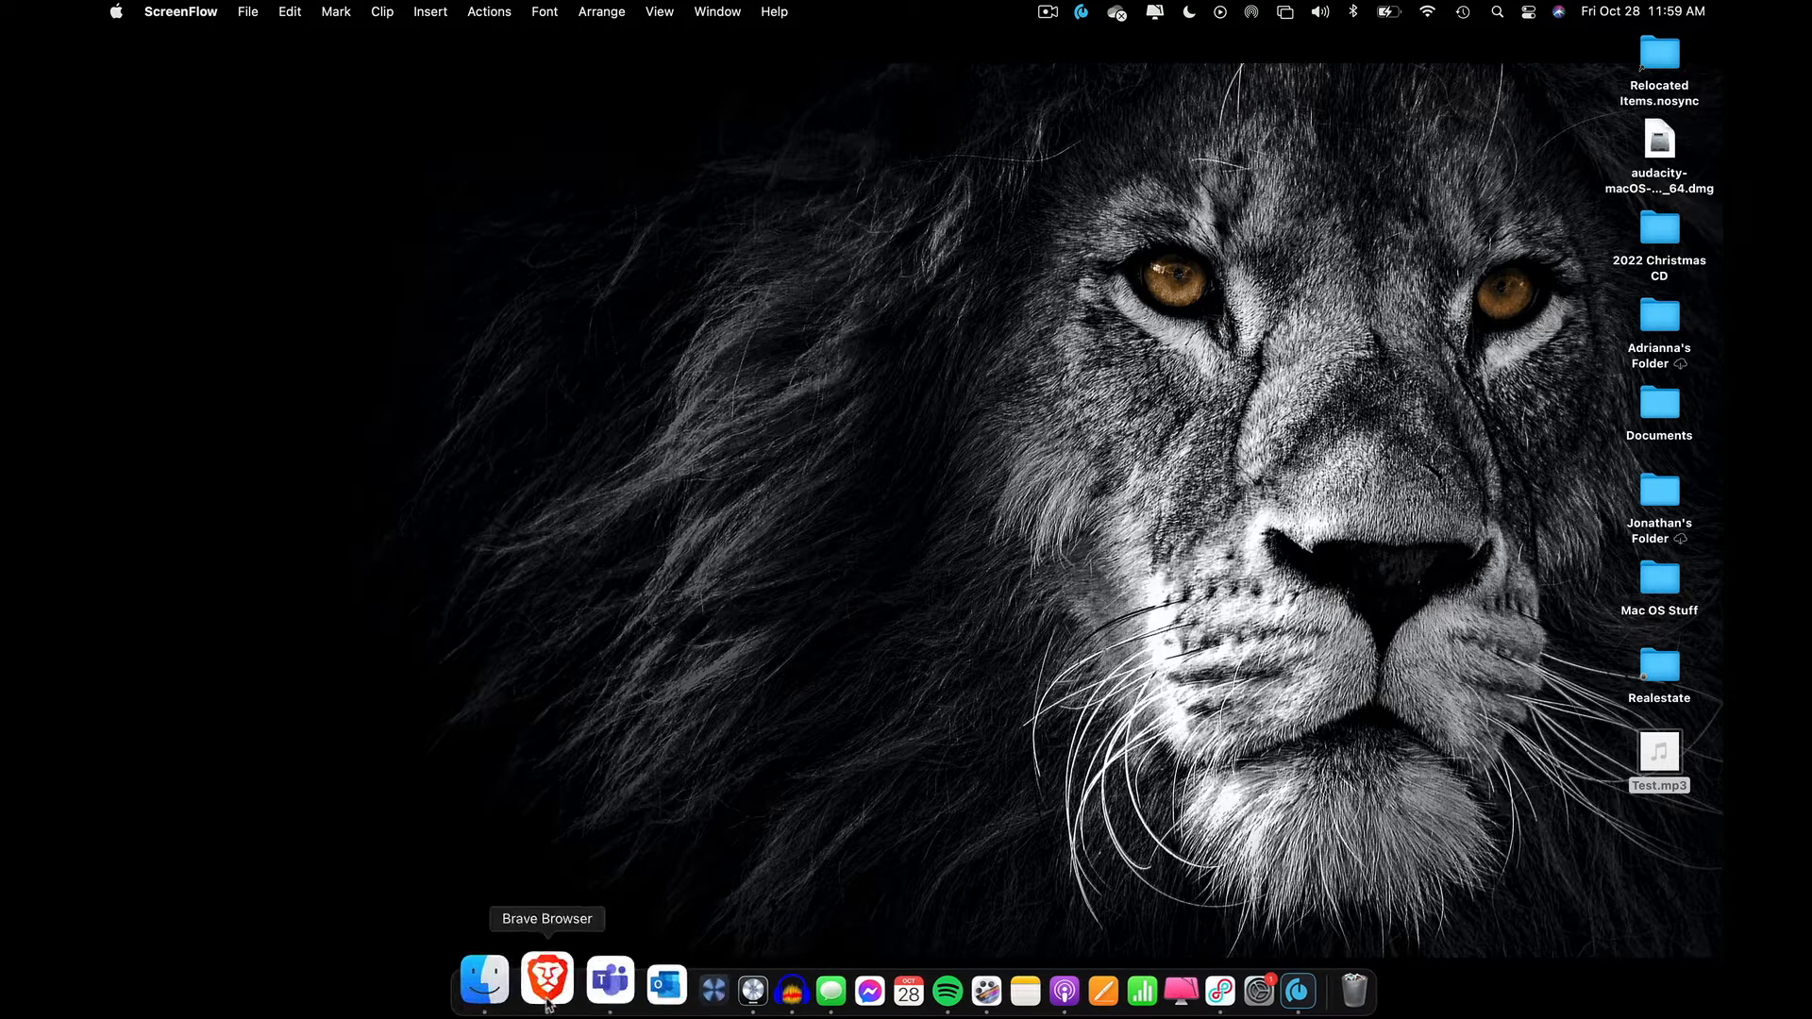
# View the Audacity home page at audacityteam.org in Brave Browser and close the browser window
pyautogui.click(547, 990)
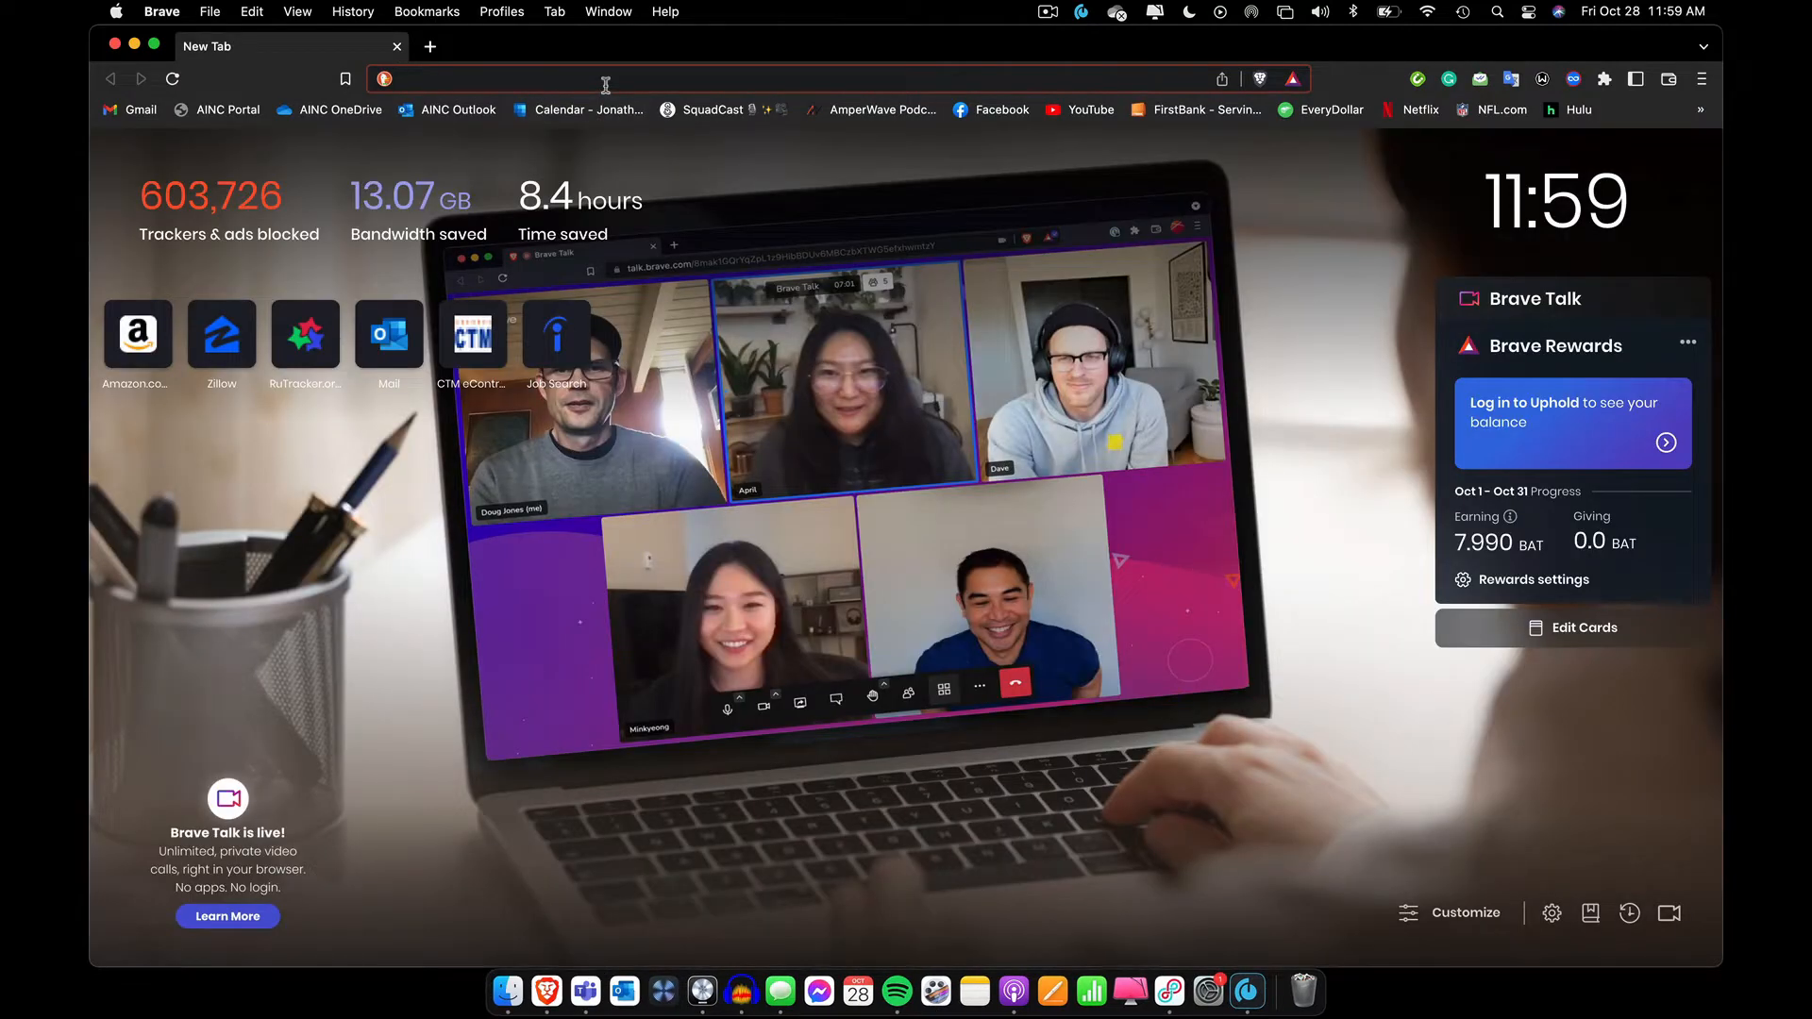
pyautogui.write('audacityteam.org')
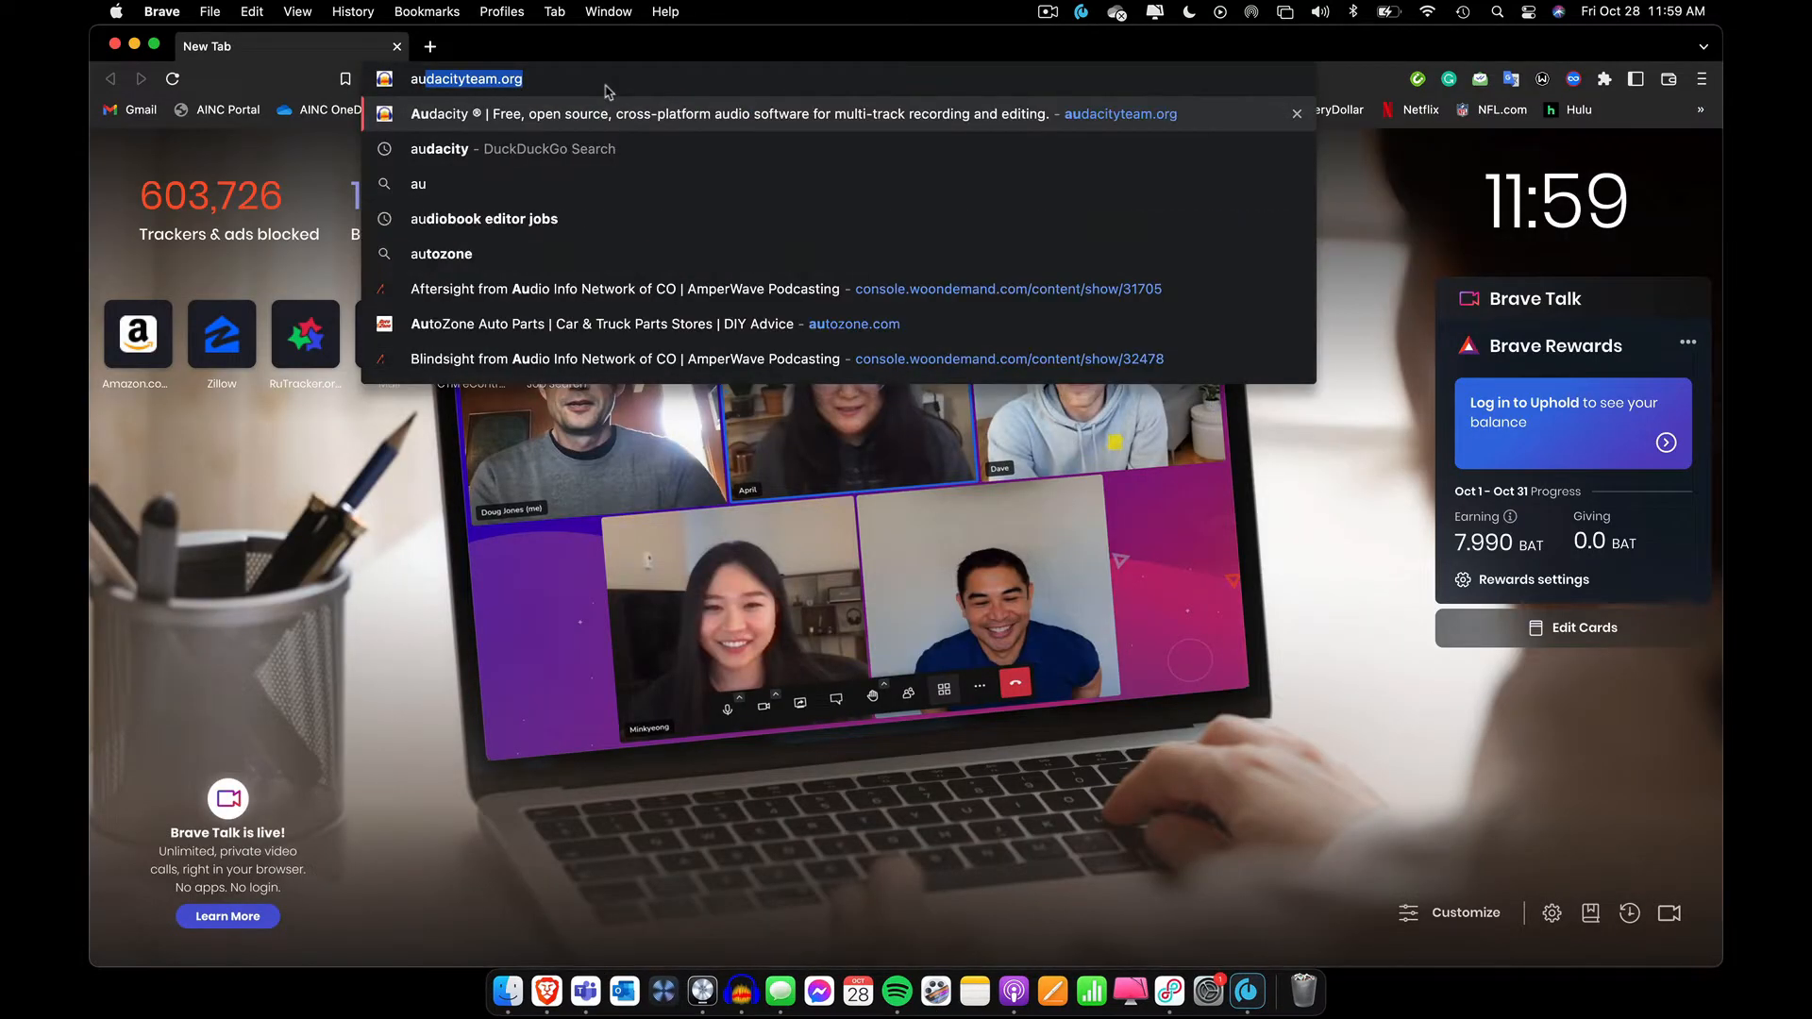
pyautogui.click(457, 118)
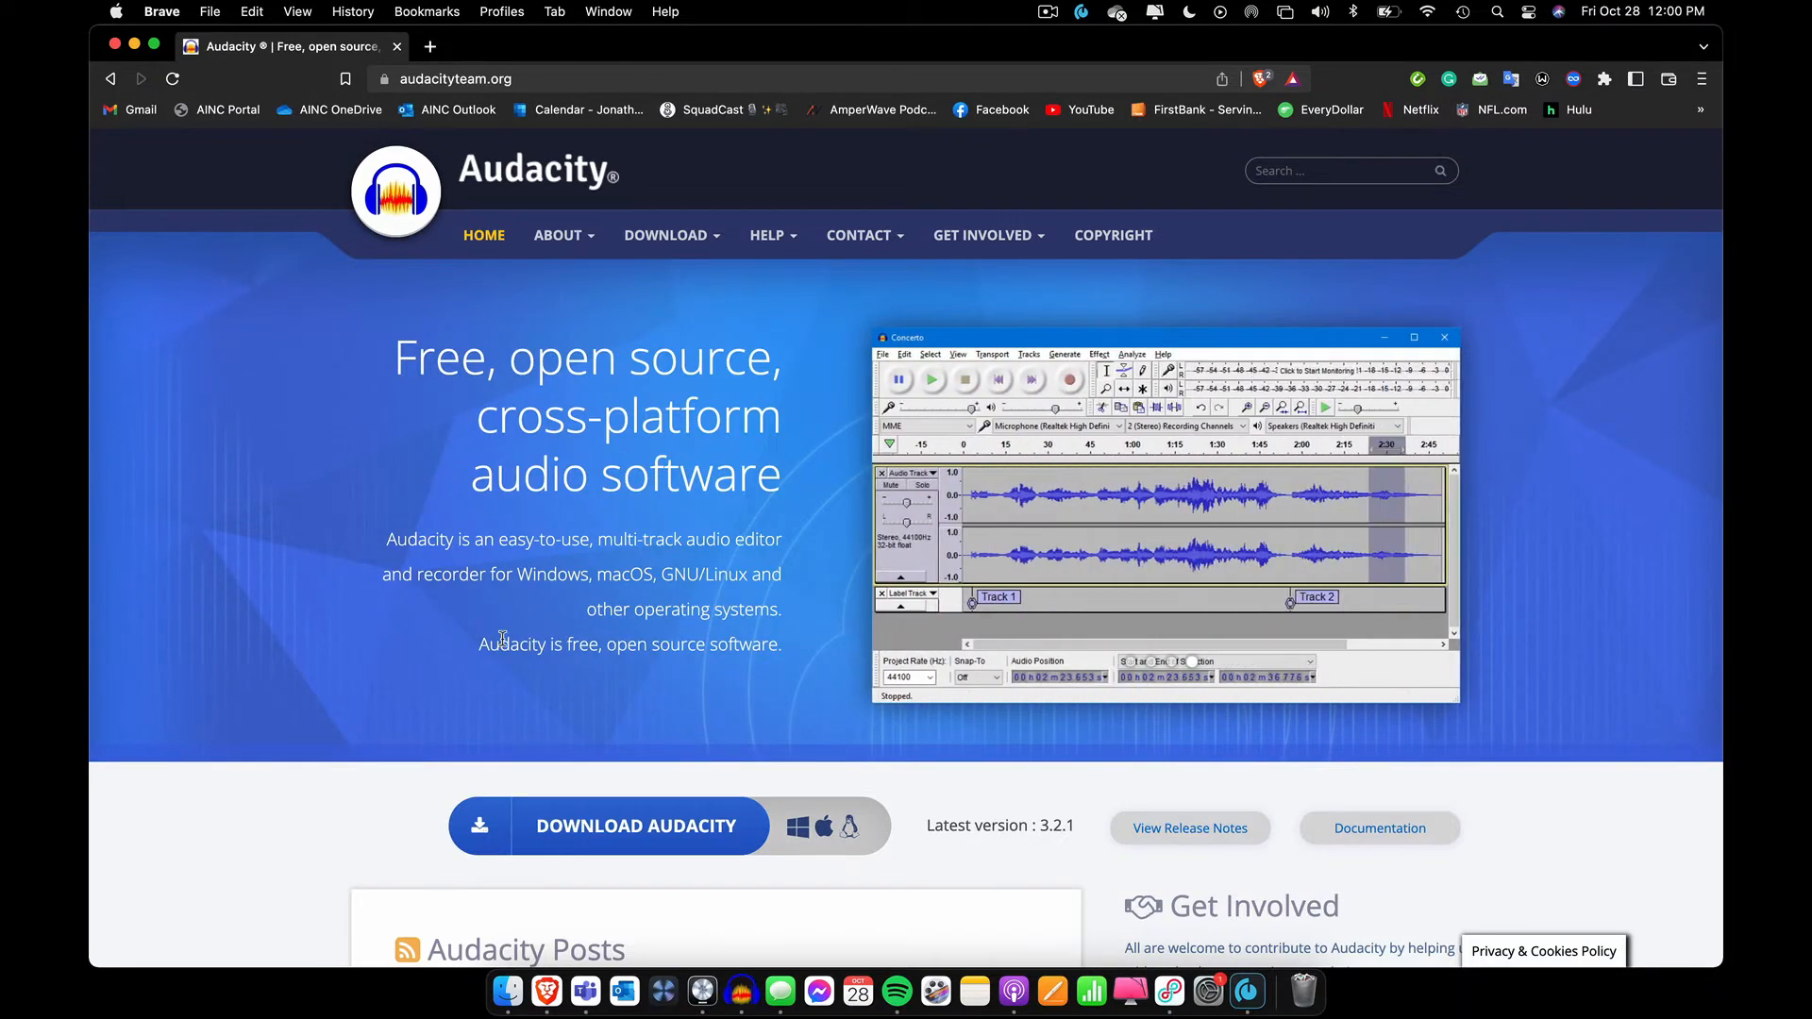
pyautogui.click(115, 44)
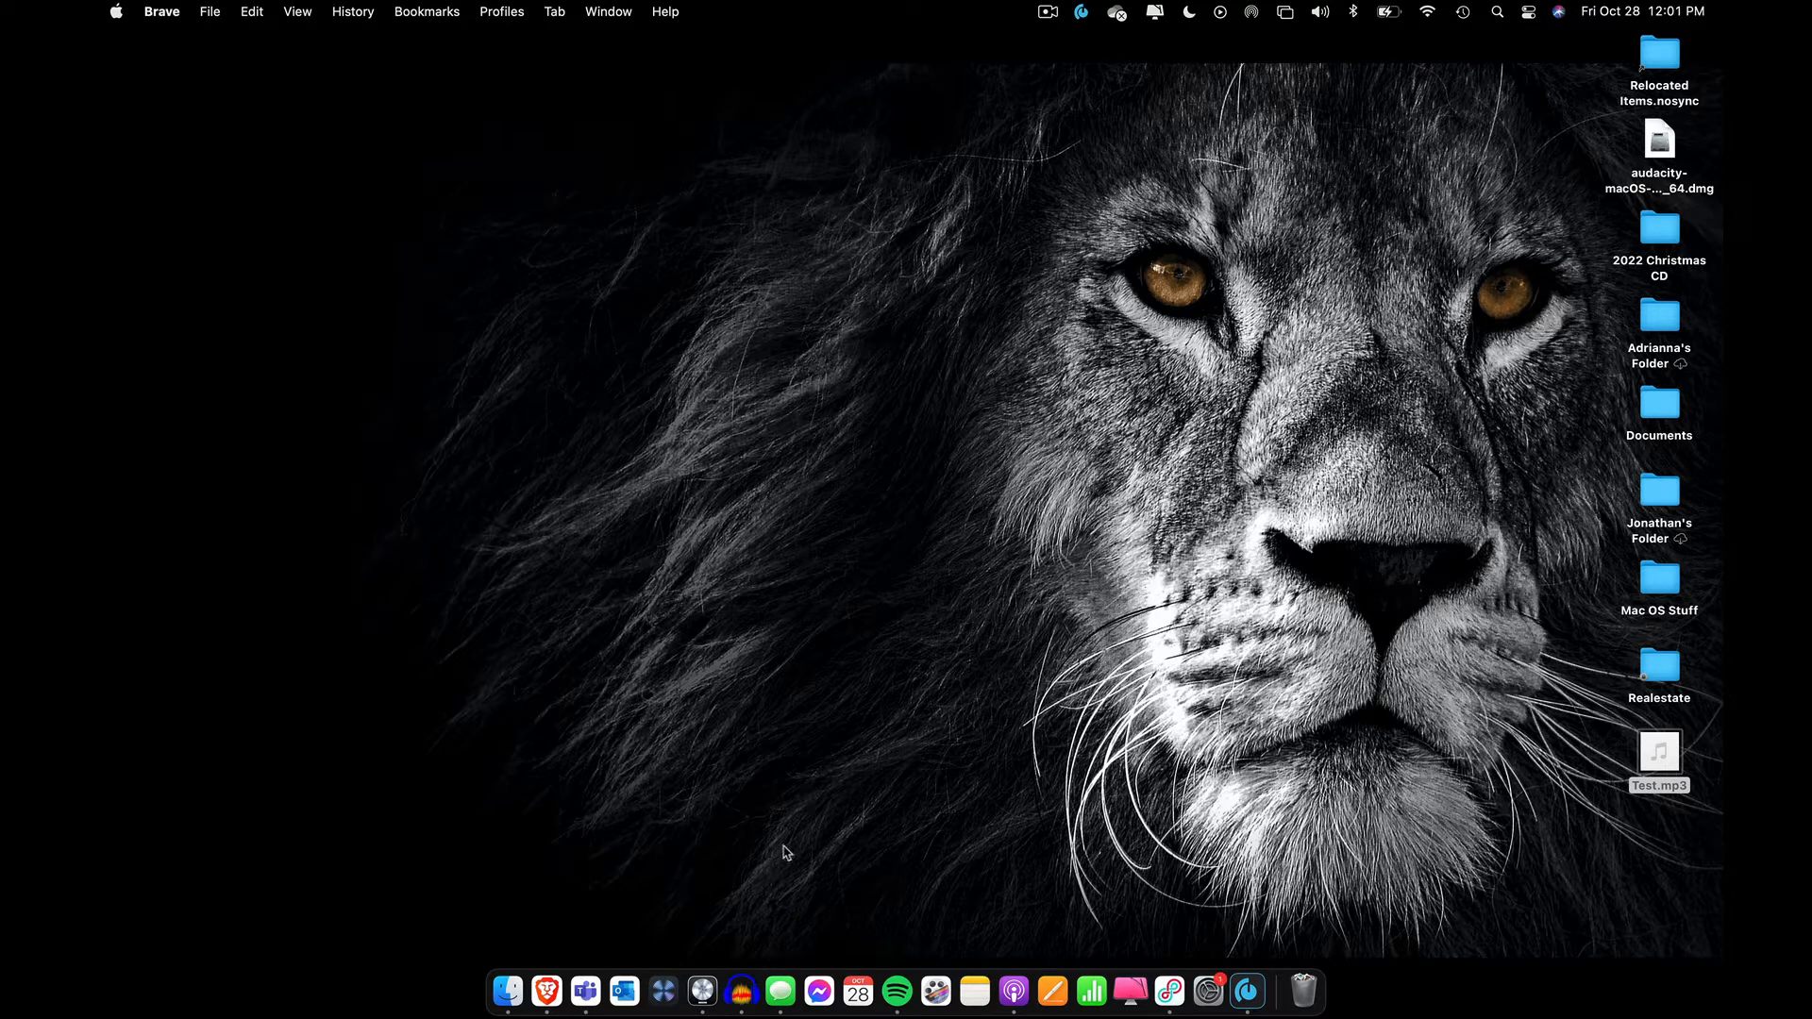
# Switch to Audacity and set the project rate to 44100 Hz
pyautogui.click(744, 984)
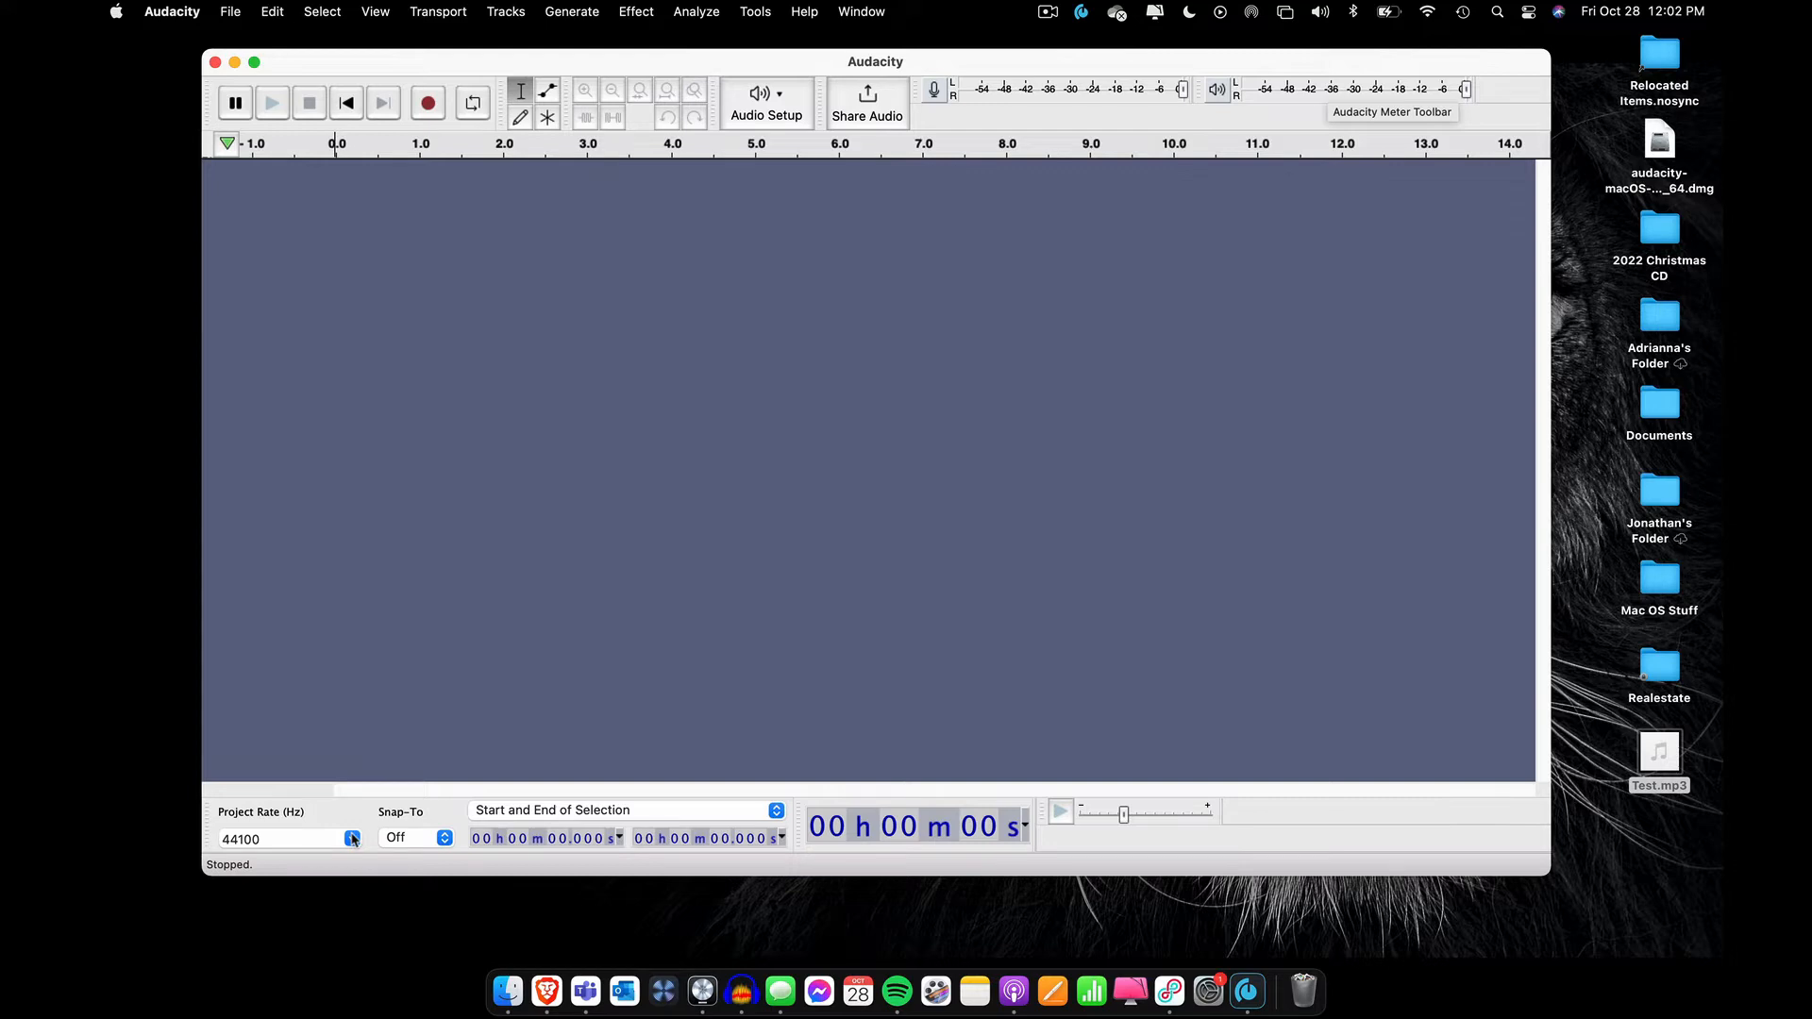
pyautogui.click(352, 838)
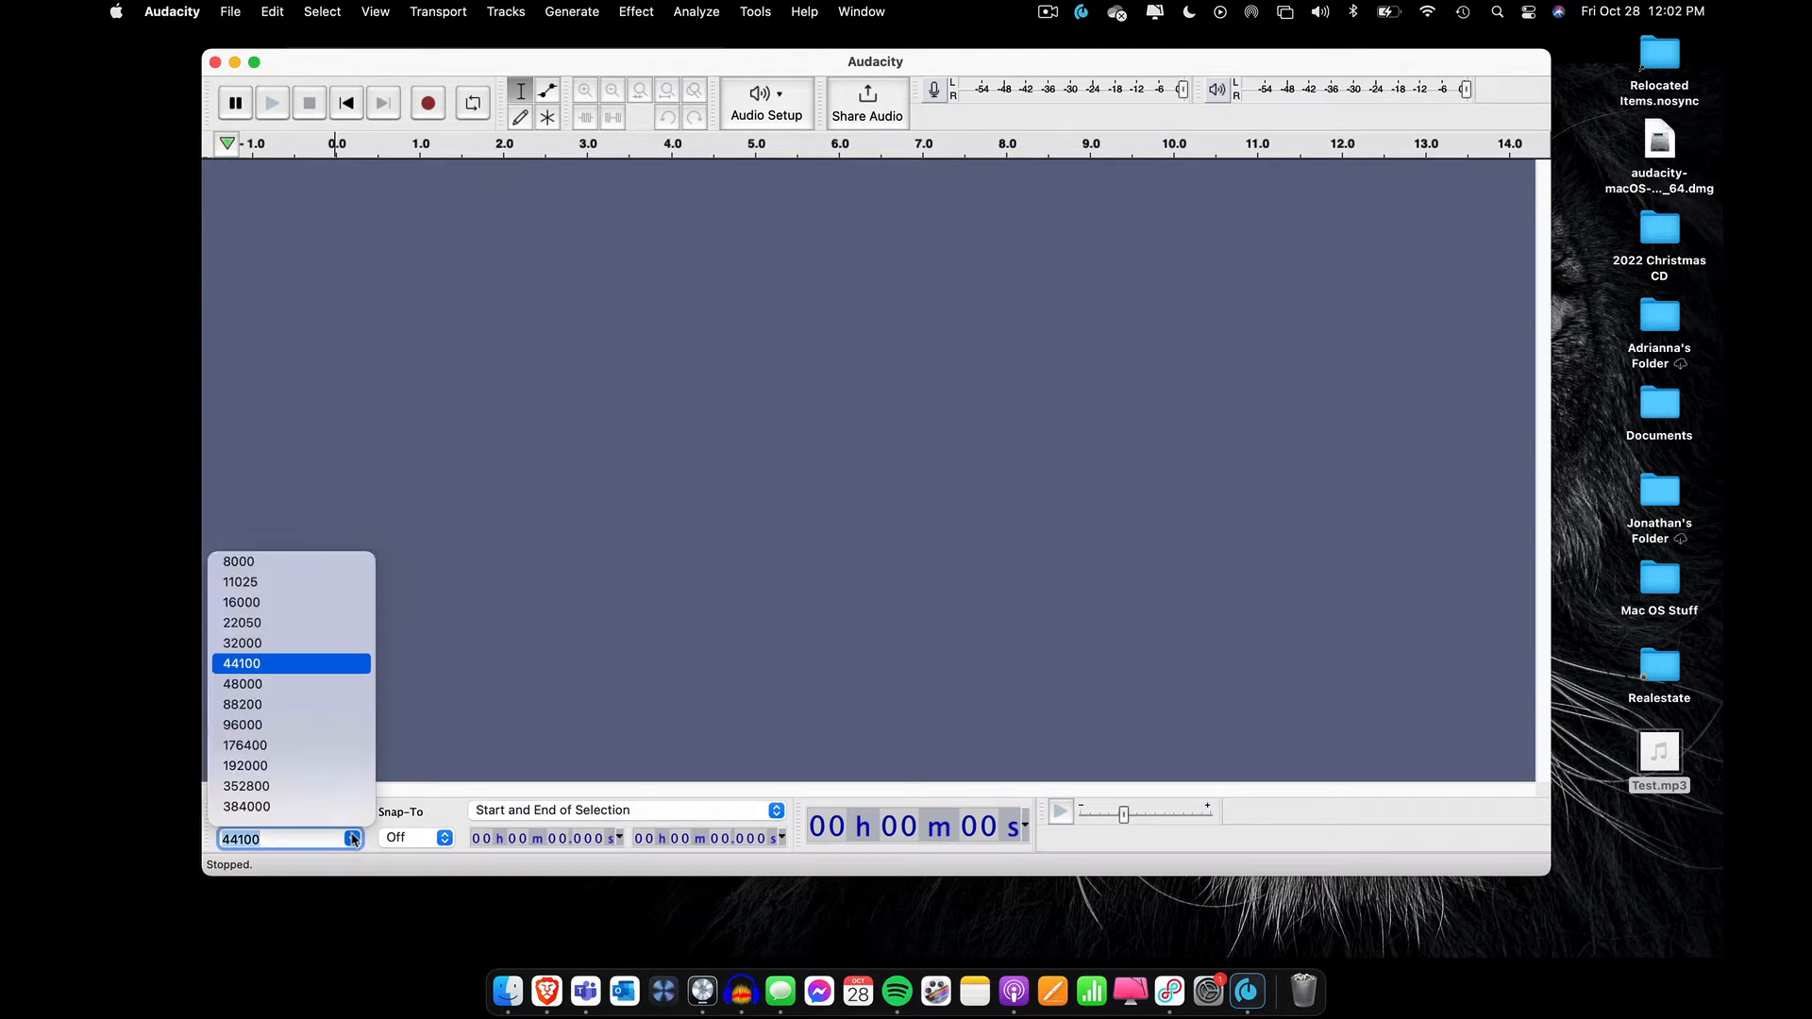
pyautogui.click(247, 666)
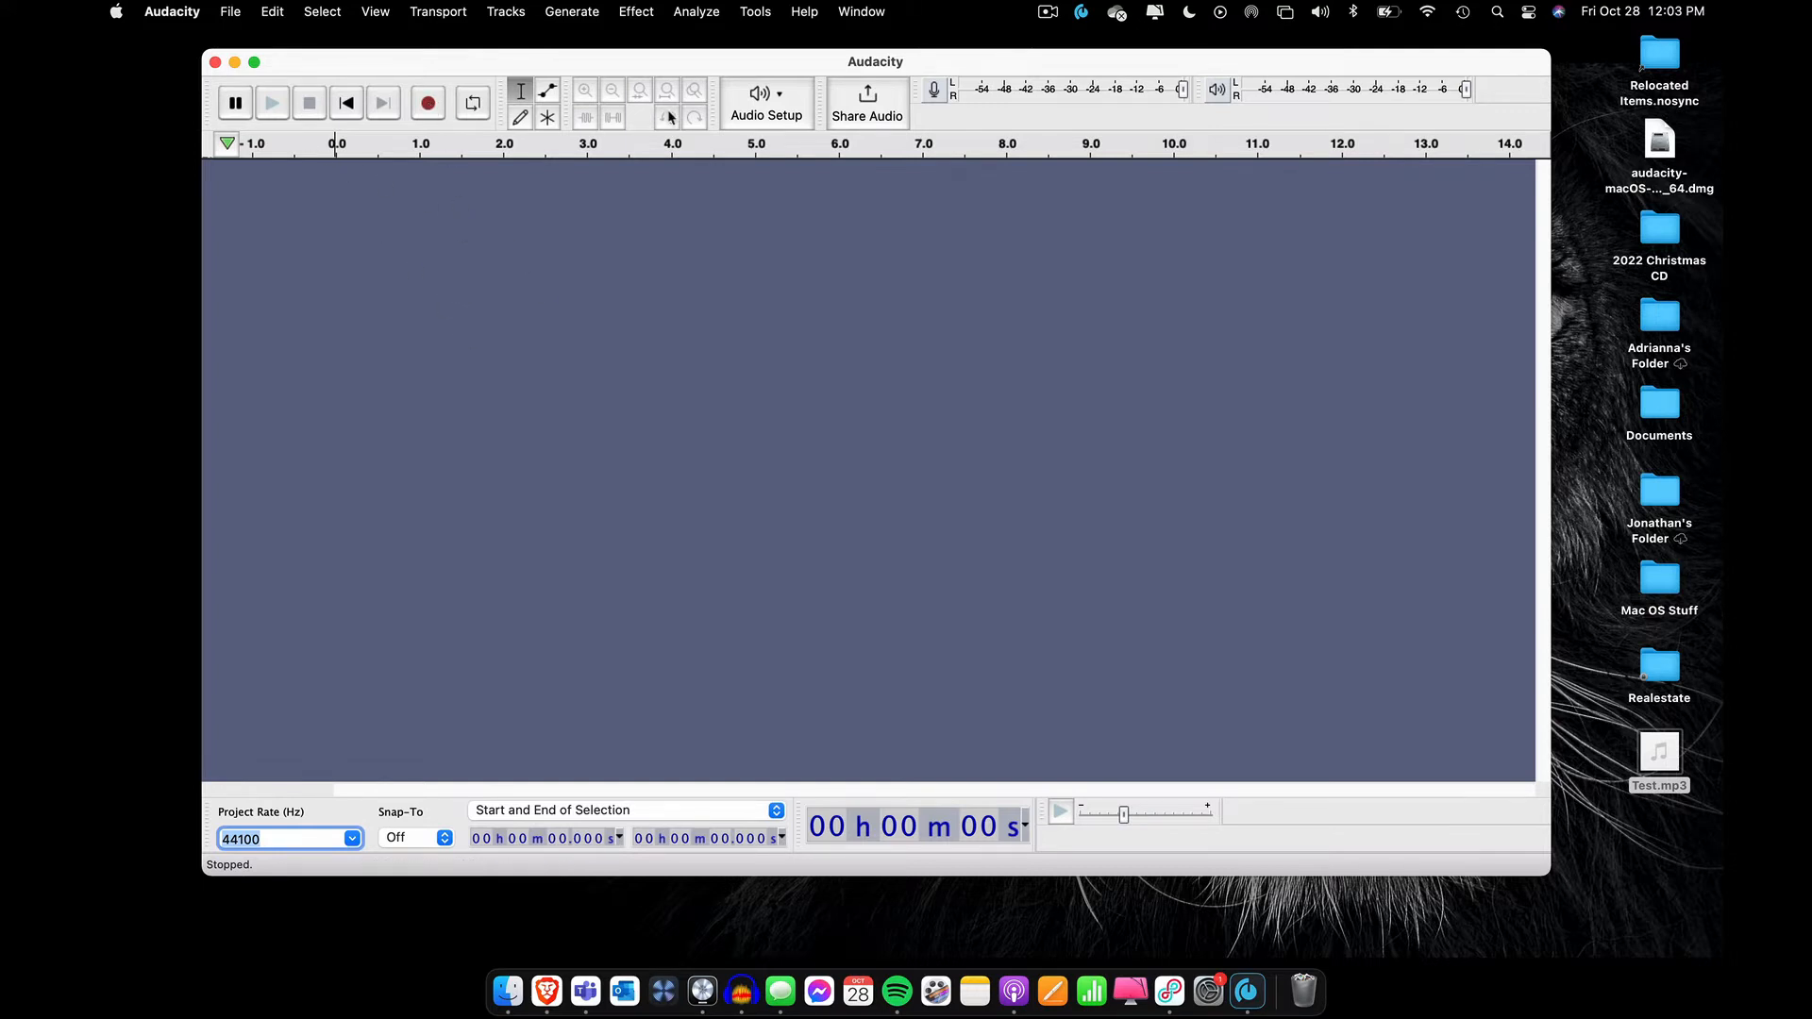
# Set the recording device to Loopback Audio and the recording channels to 1 (Mono)
pyautogui.click(764, 109)
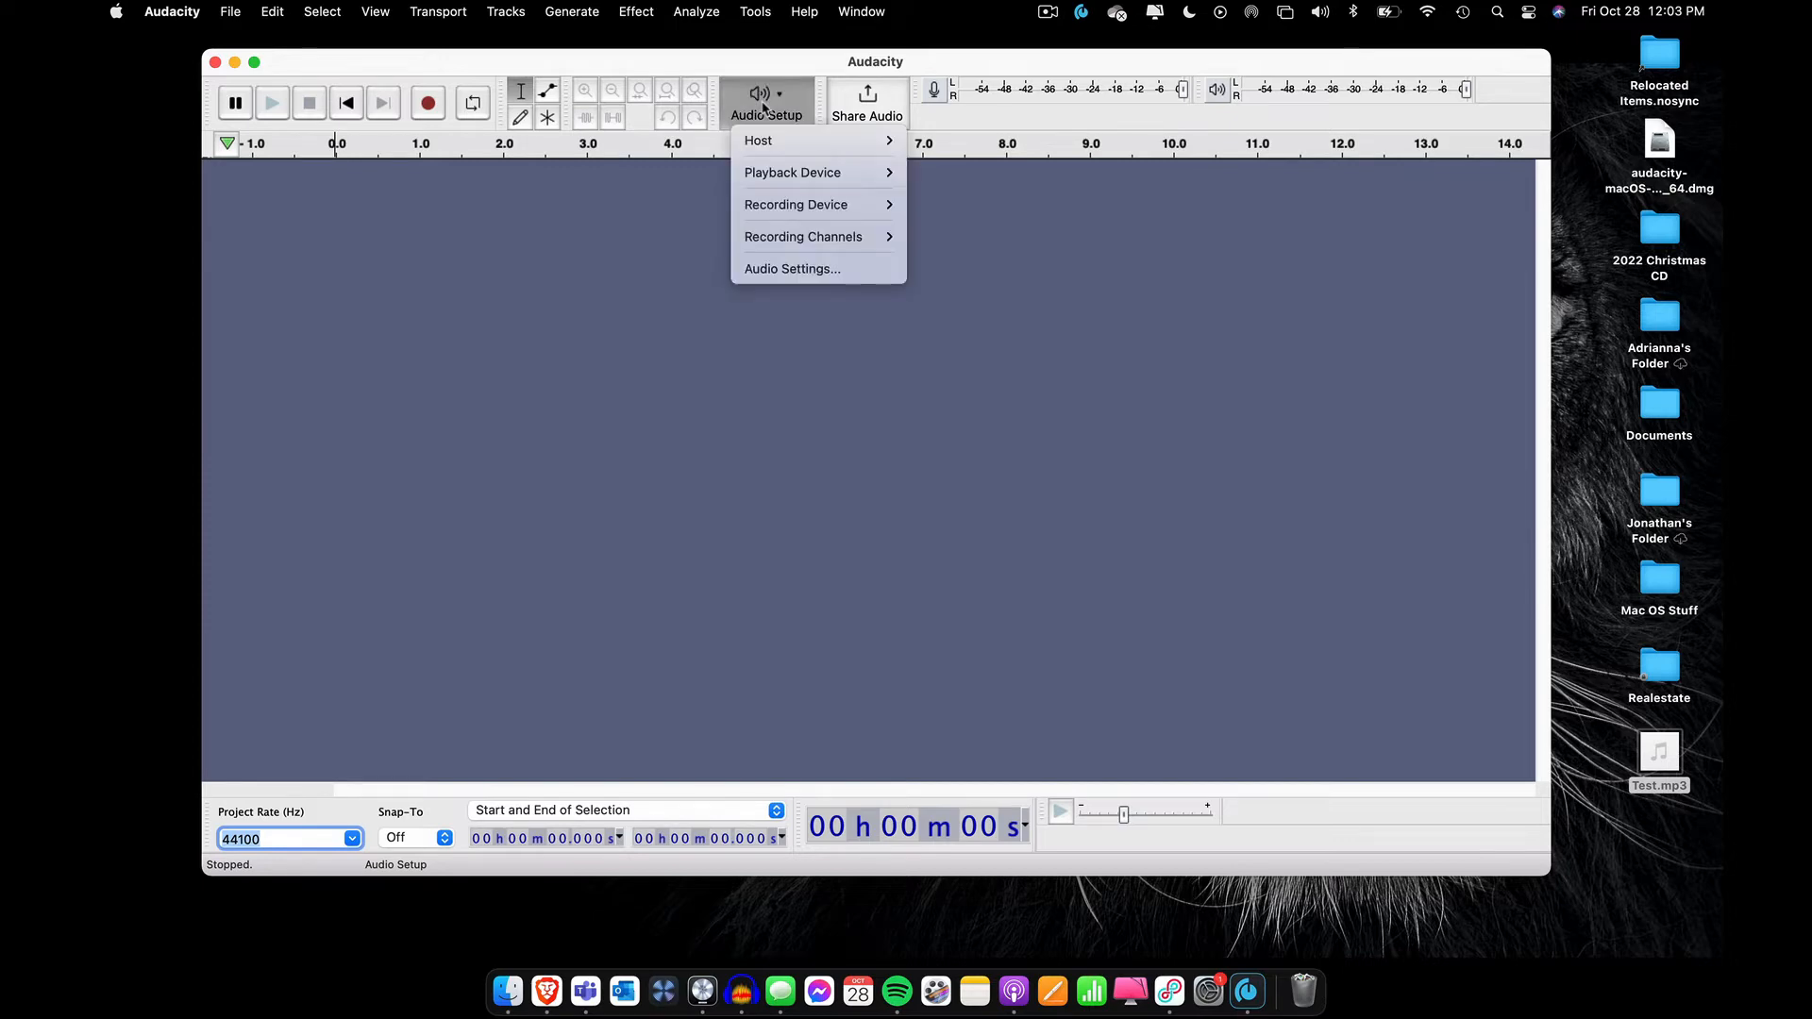
pyautogui.moveTo(800, 180)
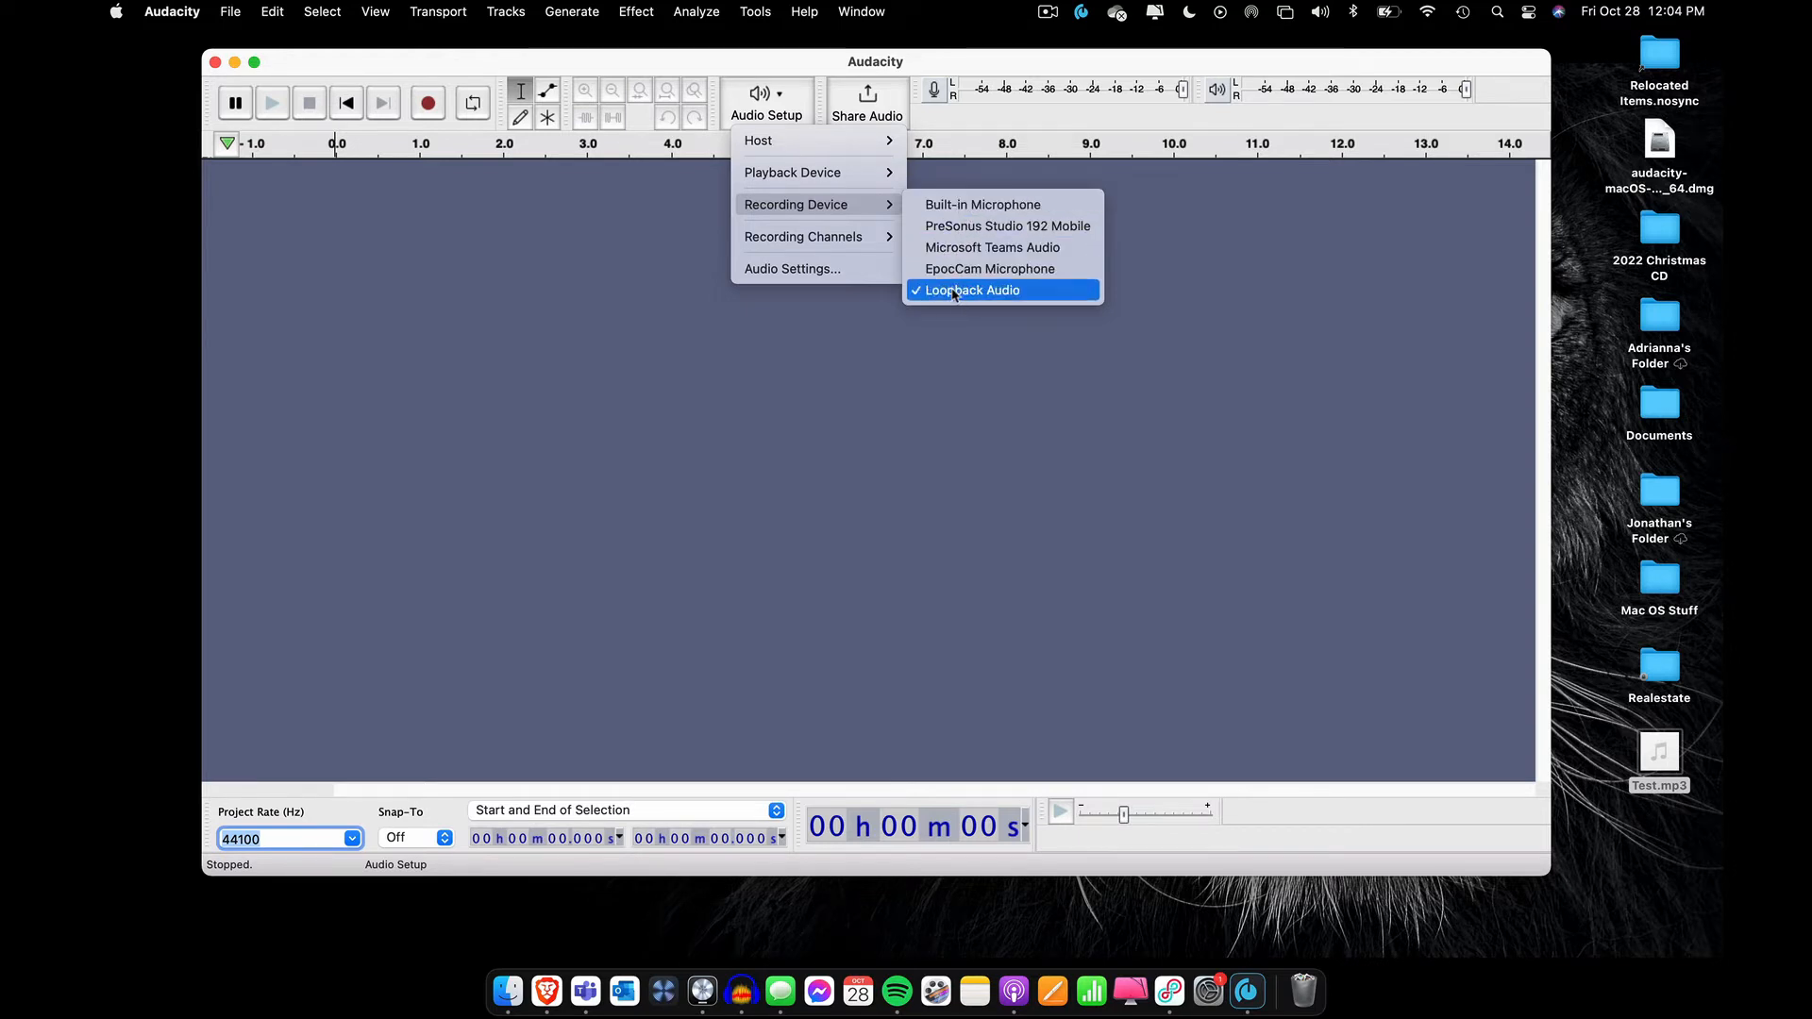
pyautogui.click(954, 290)
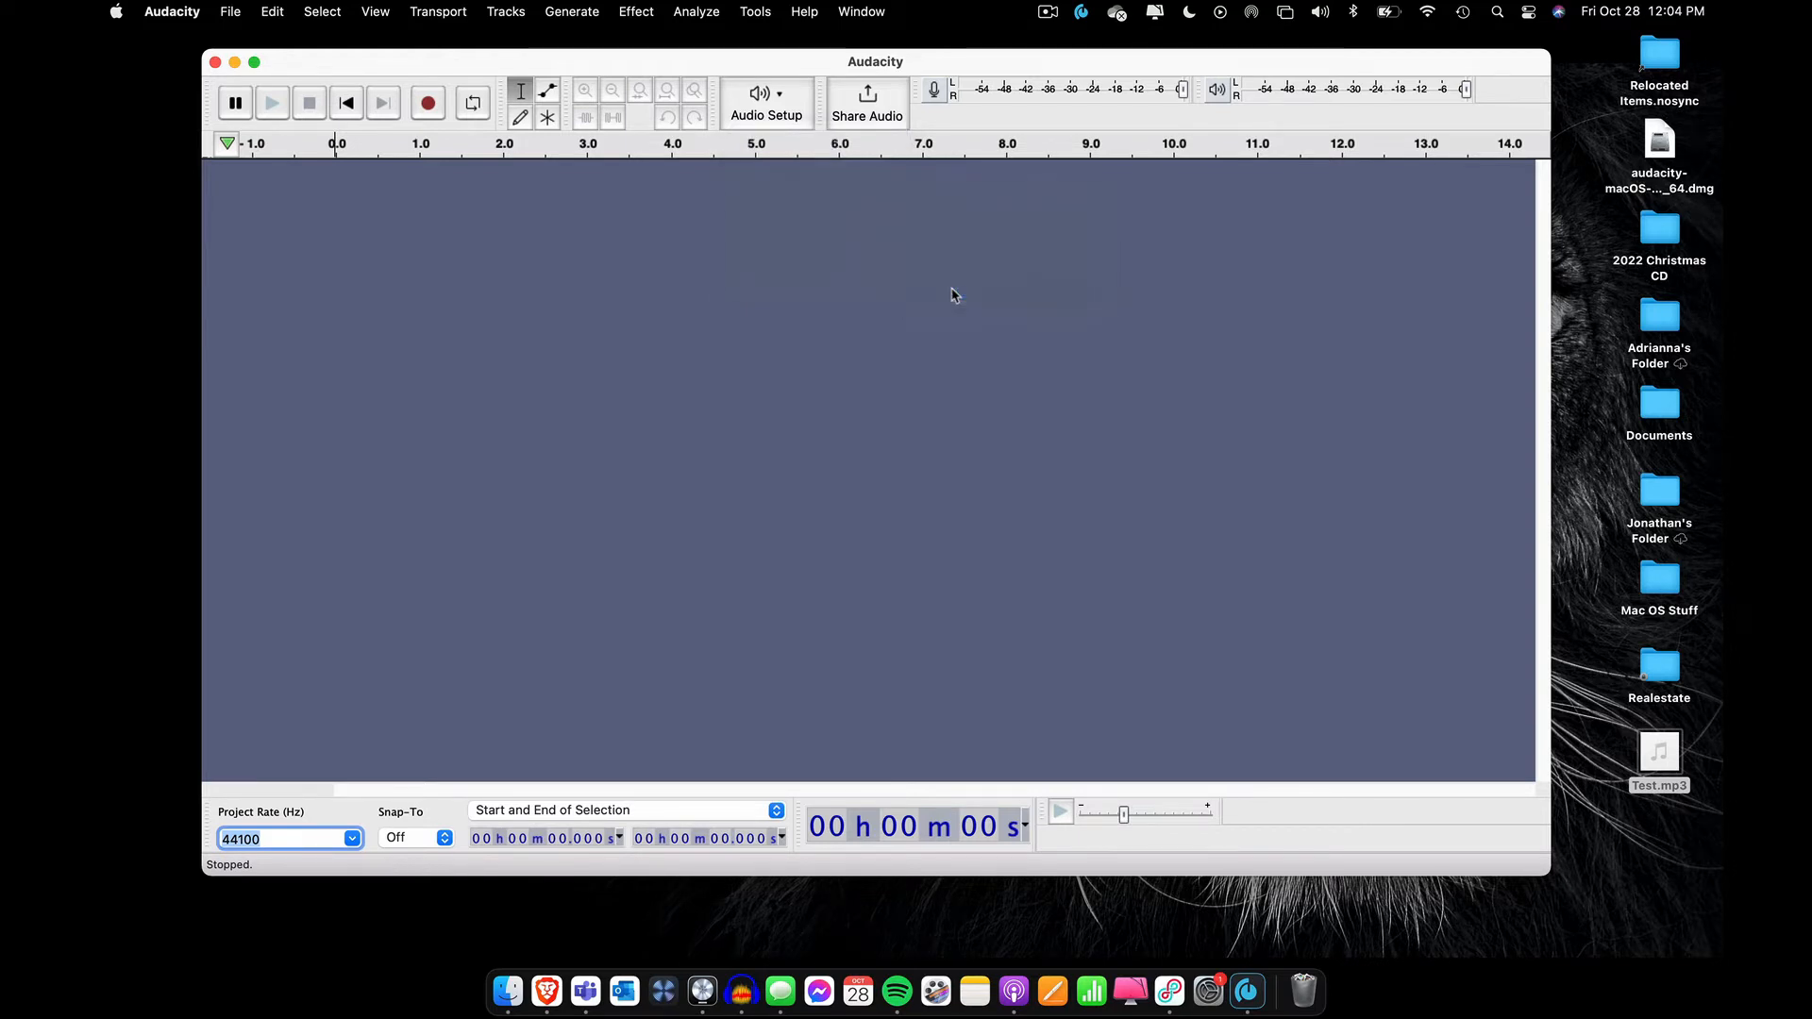
pyautogui.click(780, 106)
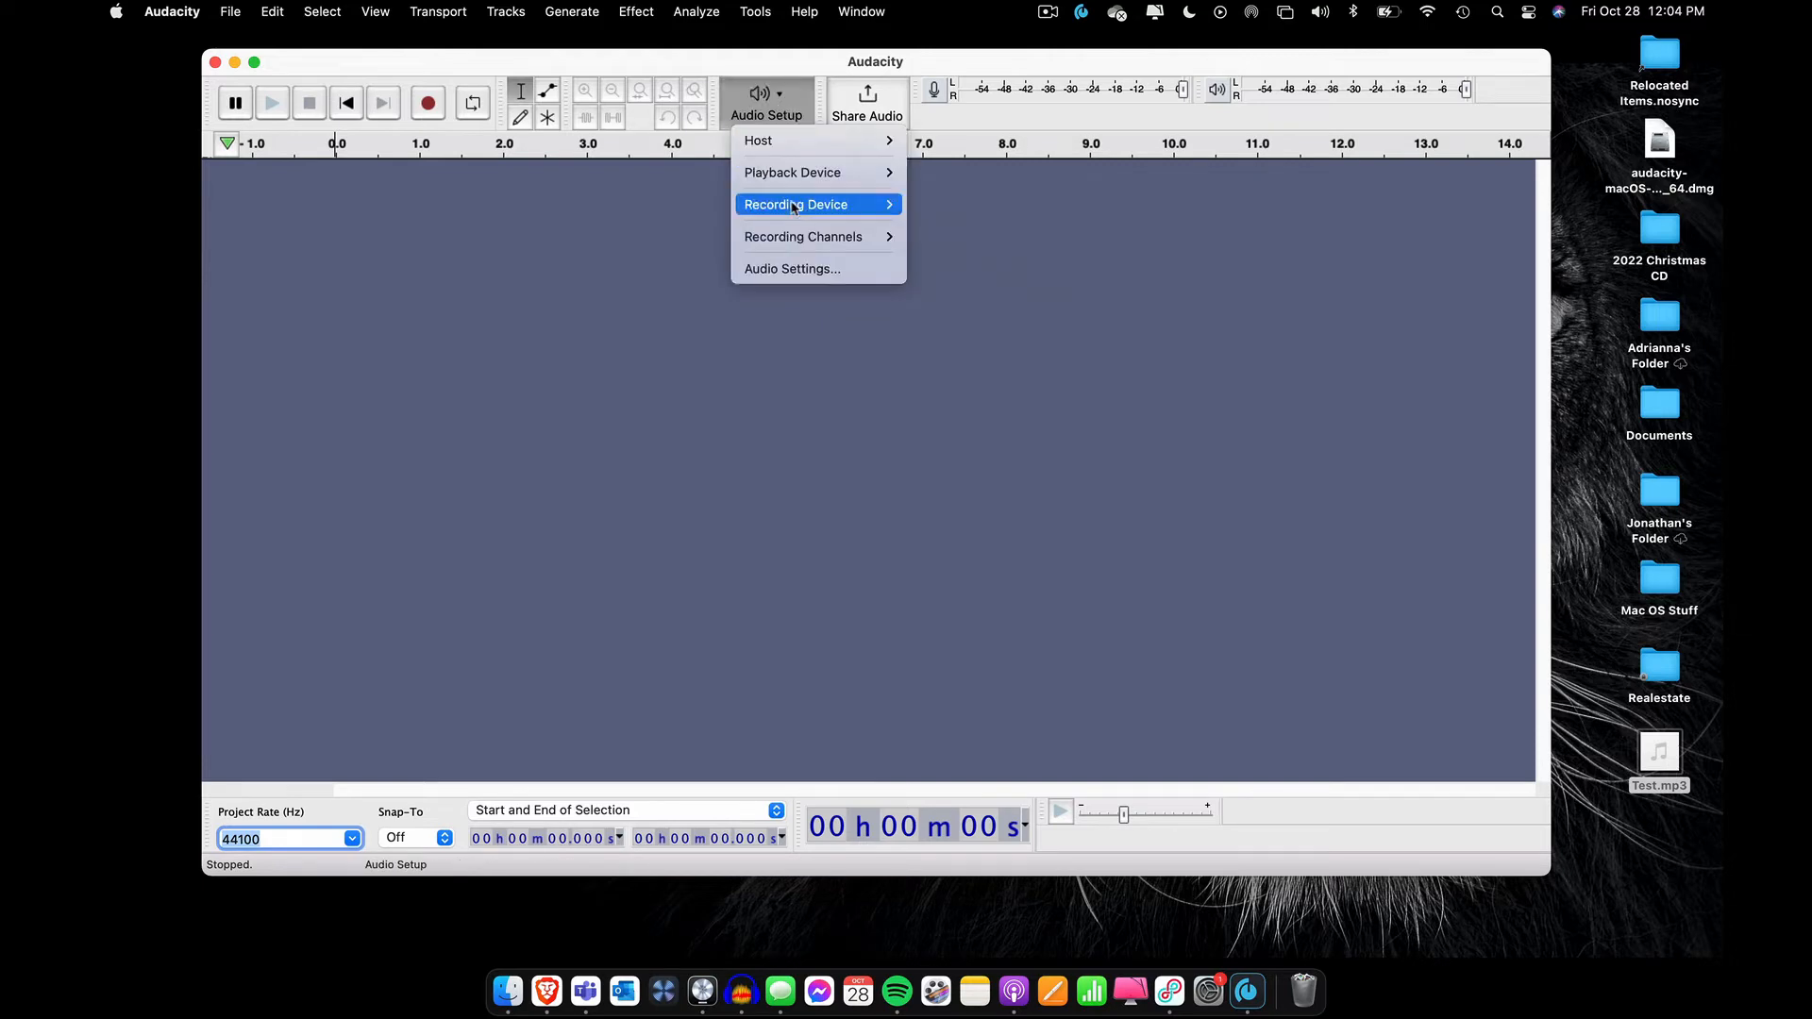
pyautogui.moveTo(788, 239)
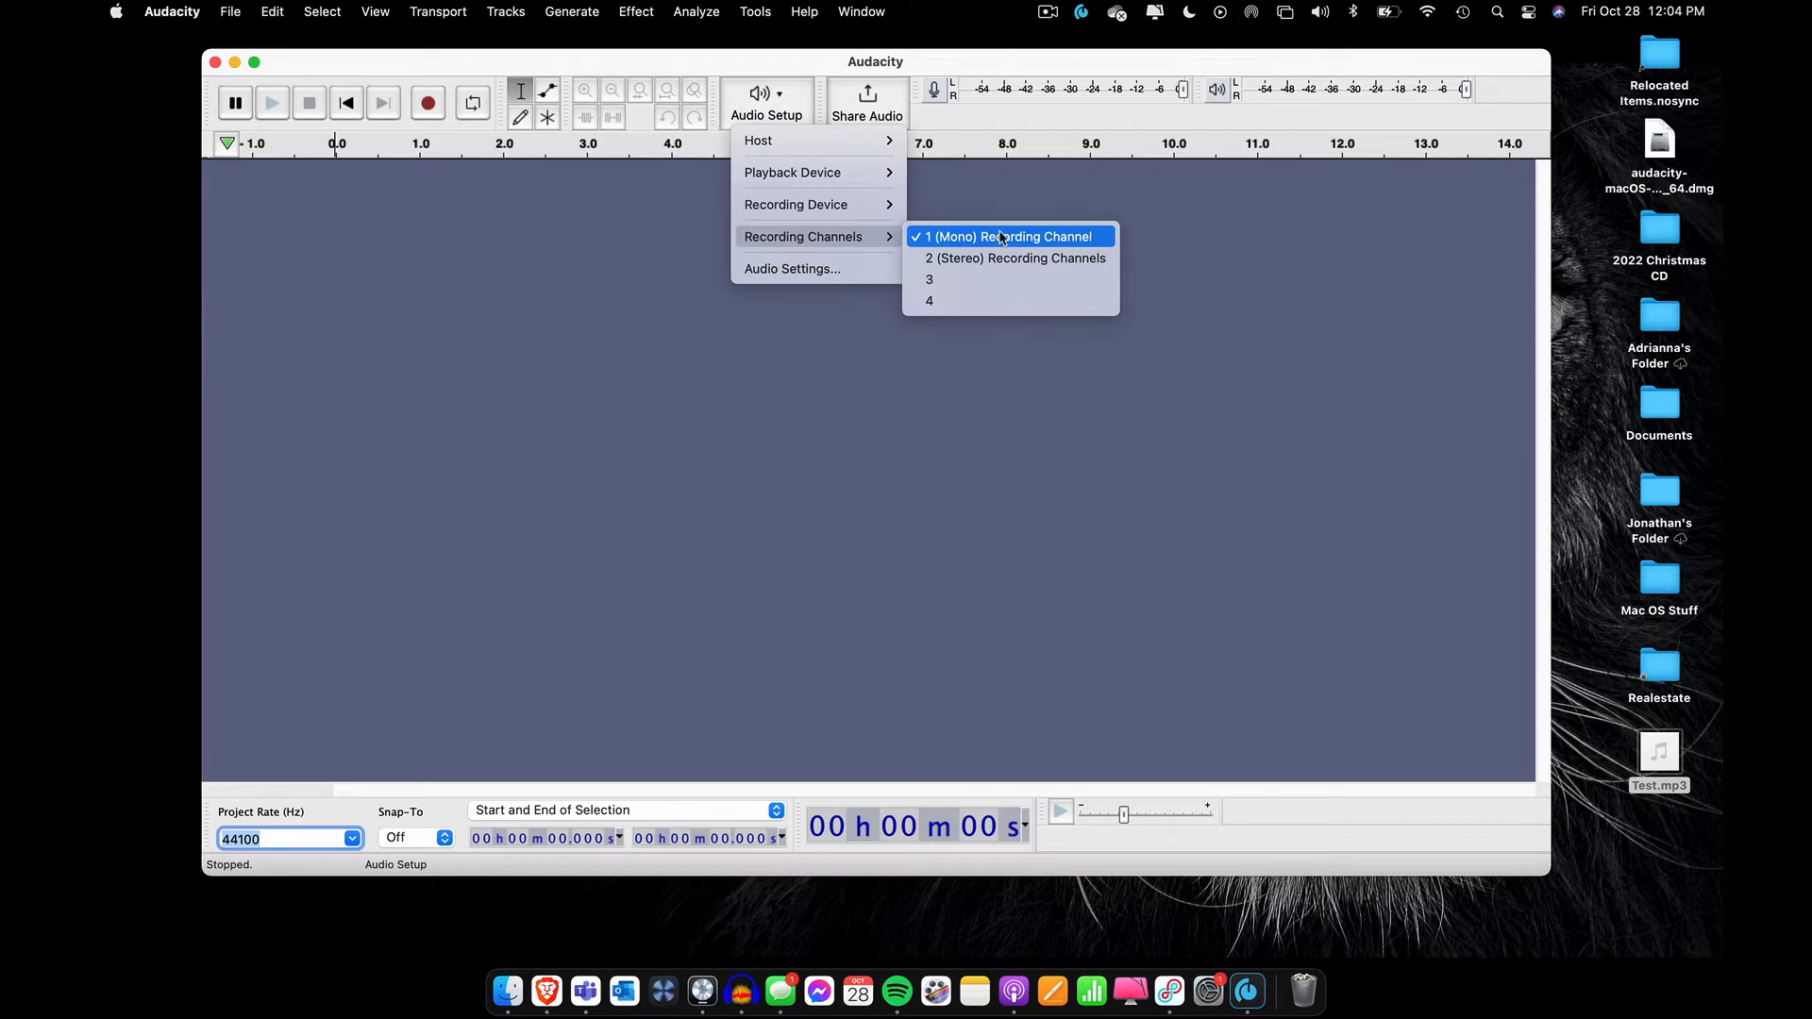
pyautogui.click(1071, 237)
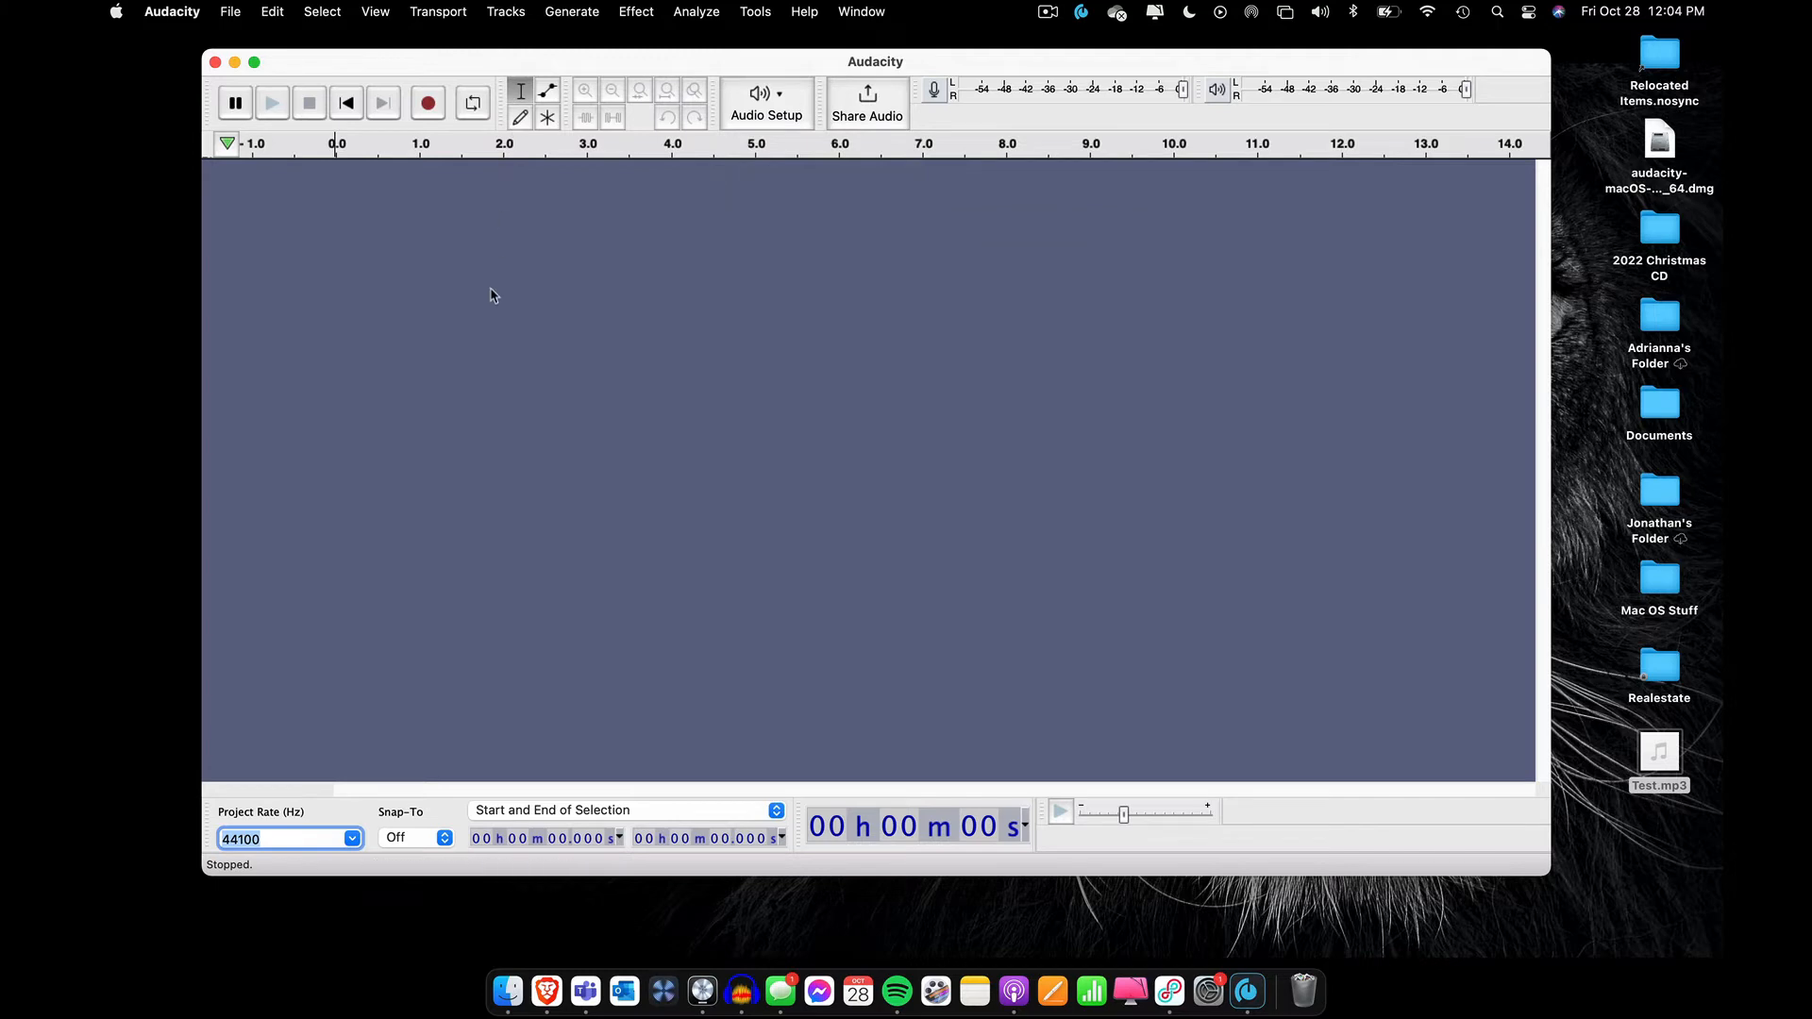
# Record a voice clip about 11 seconds long on a new track and play it back
pyautogui.click(427, 104)
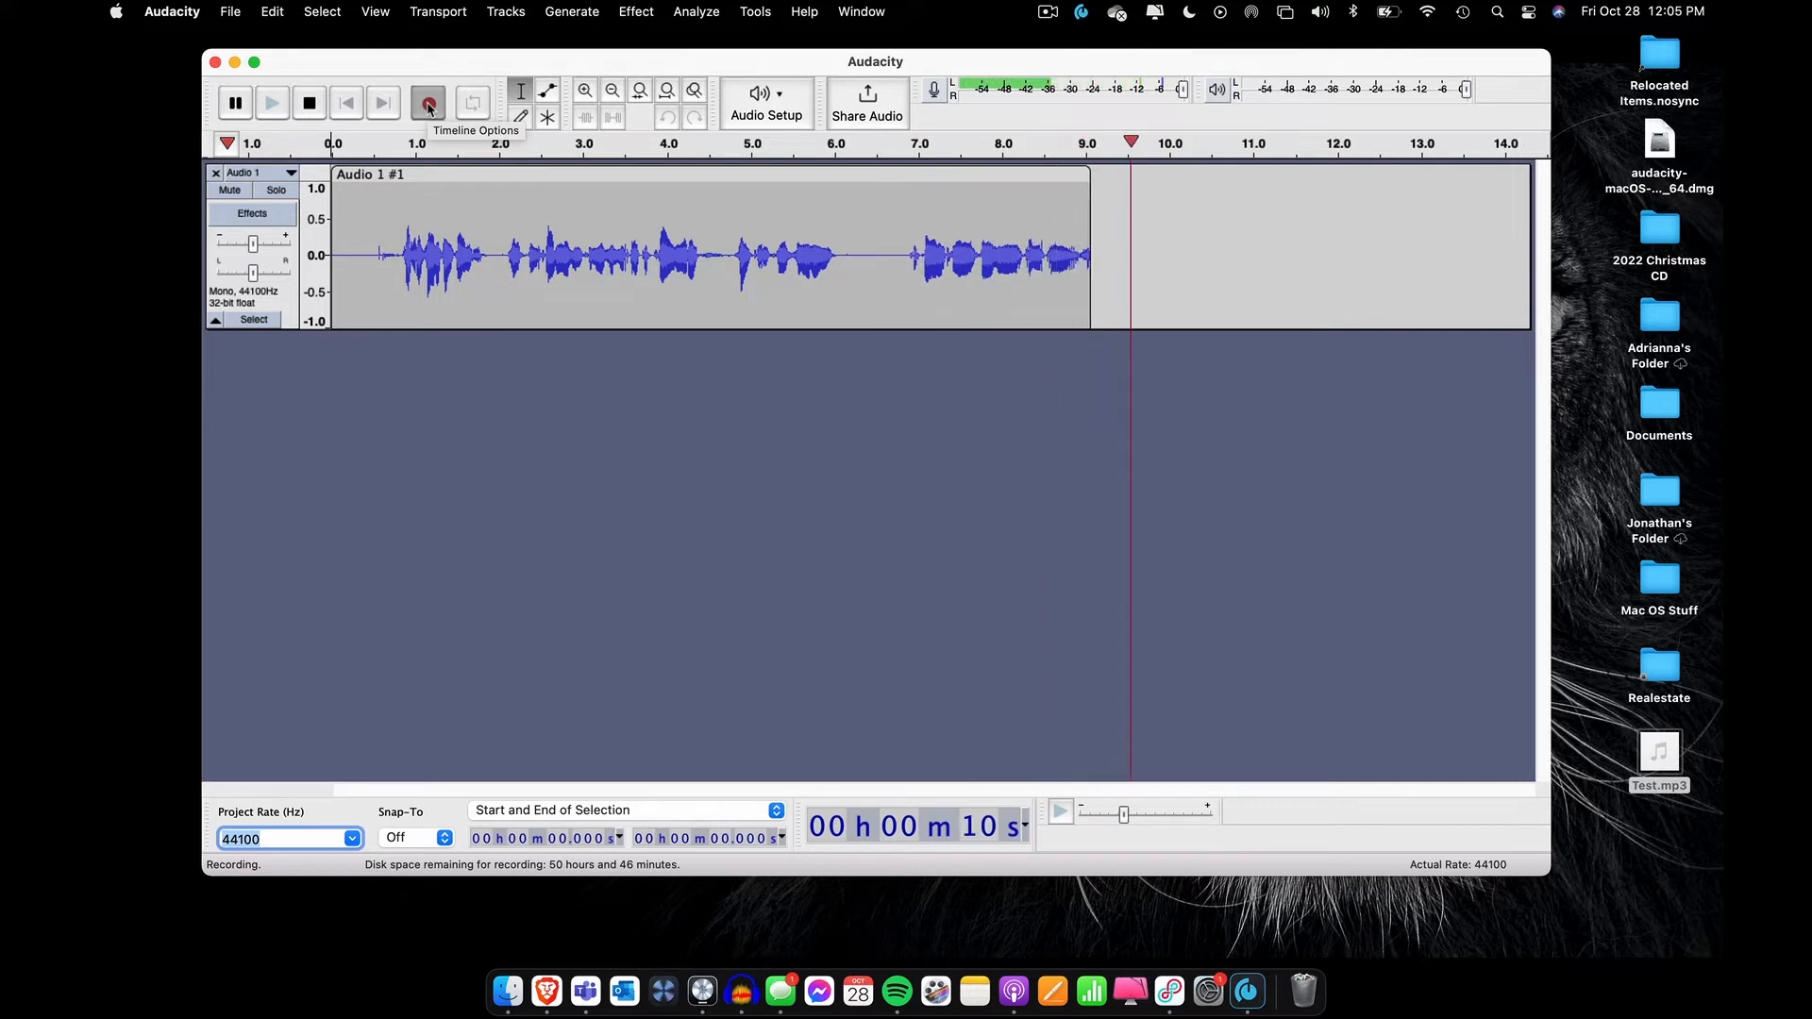
pyautogui.click(309, 102)
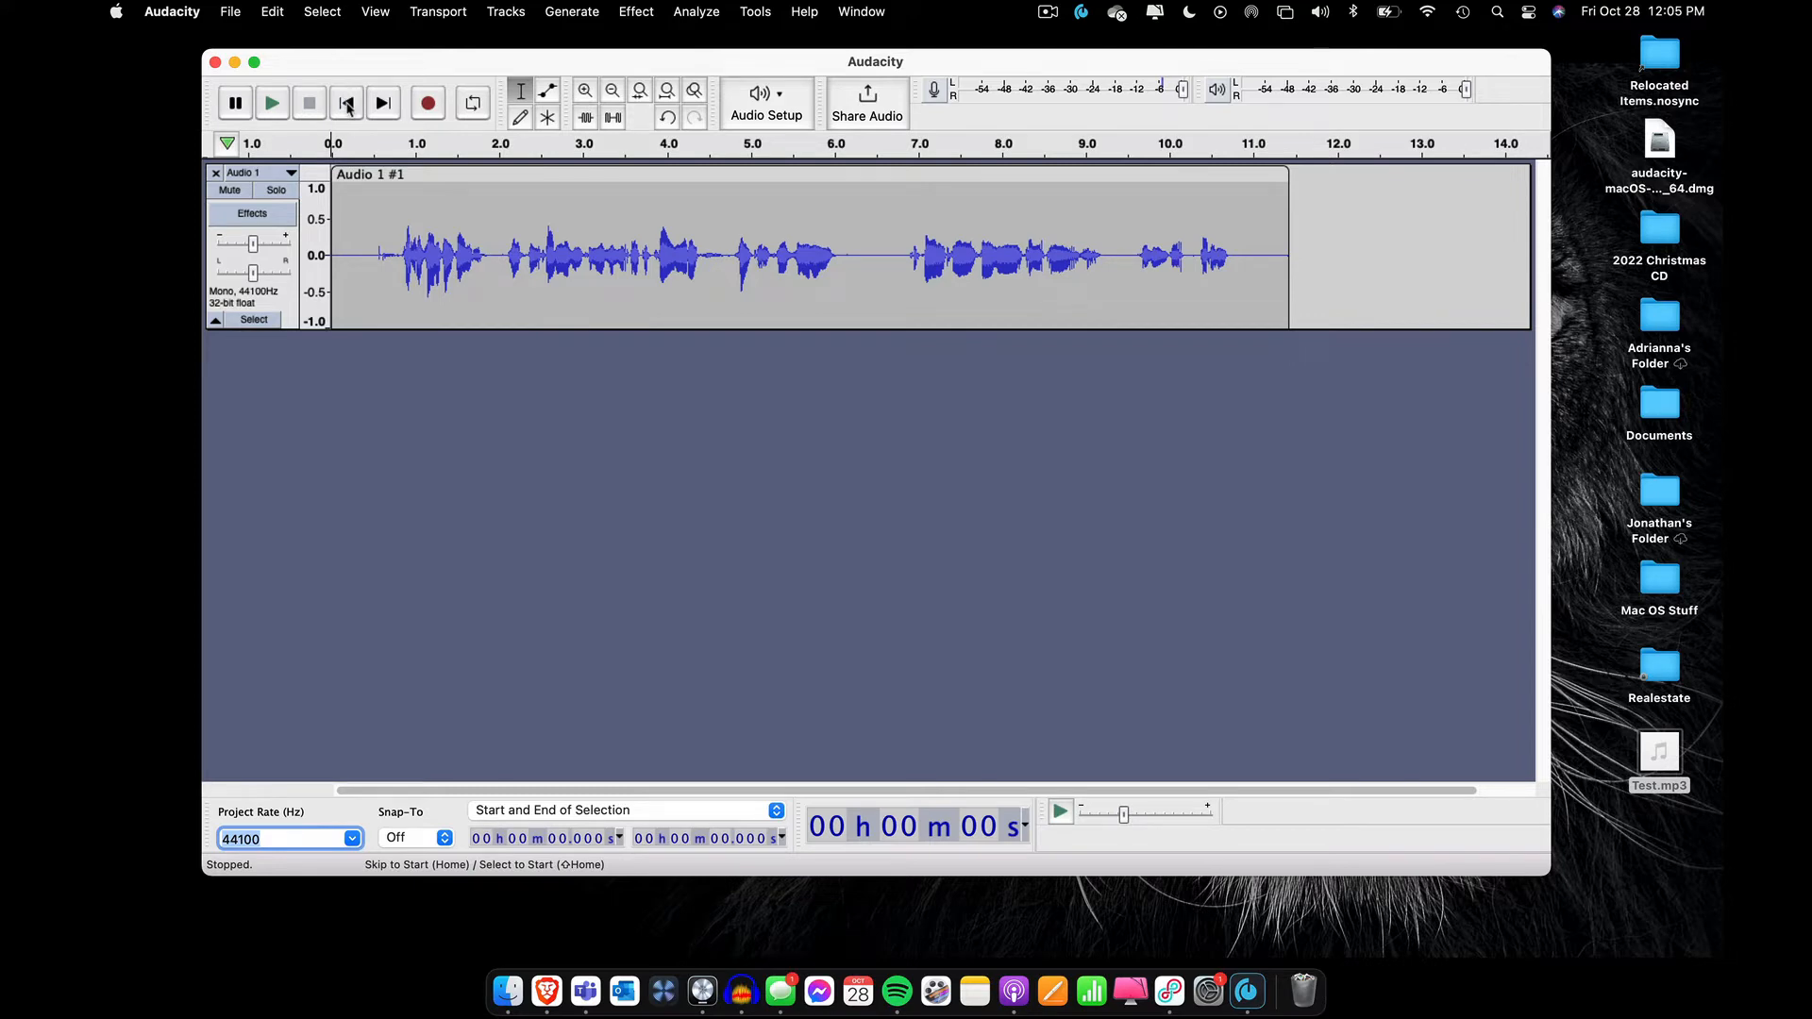
pyautogui.click(272, 105)
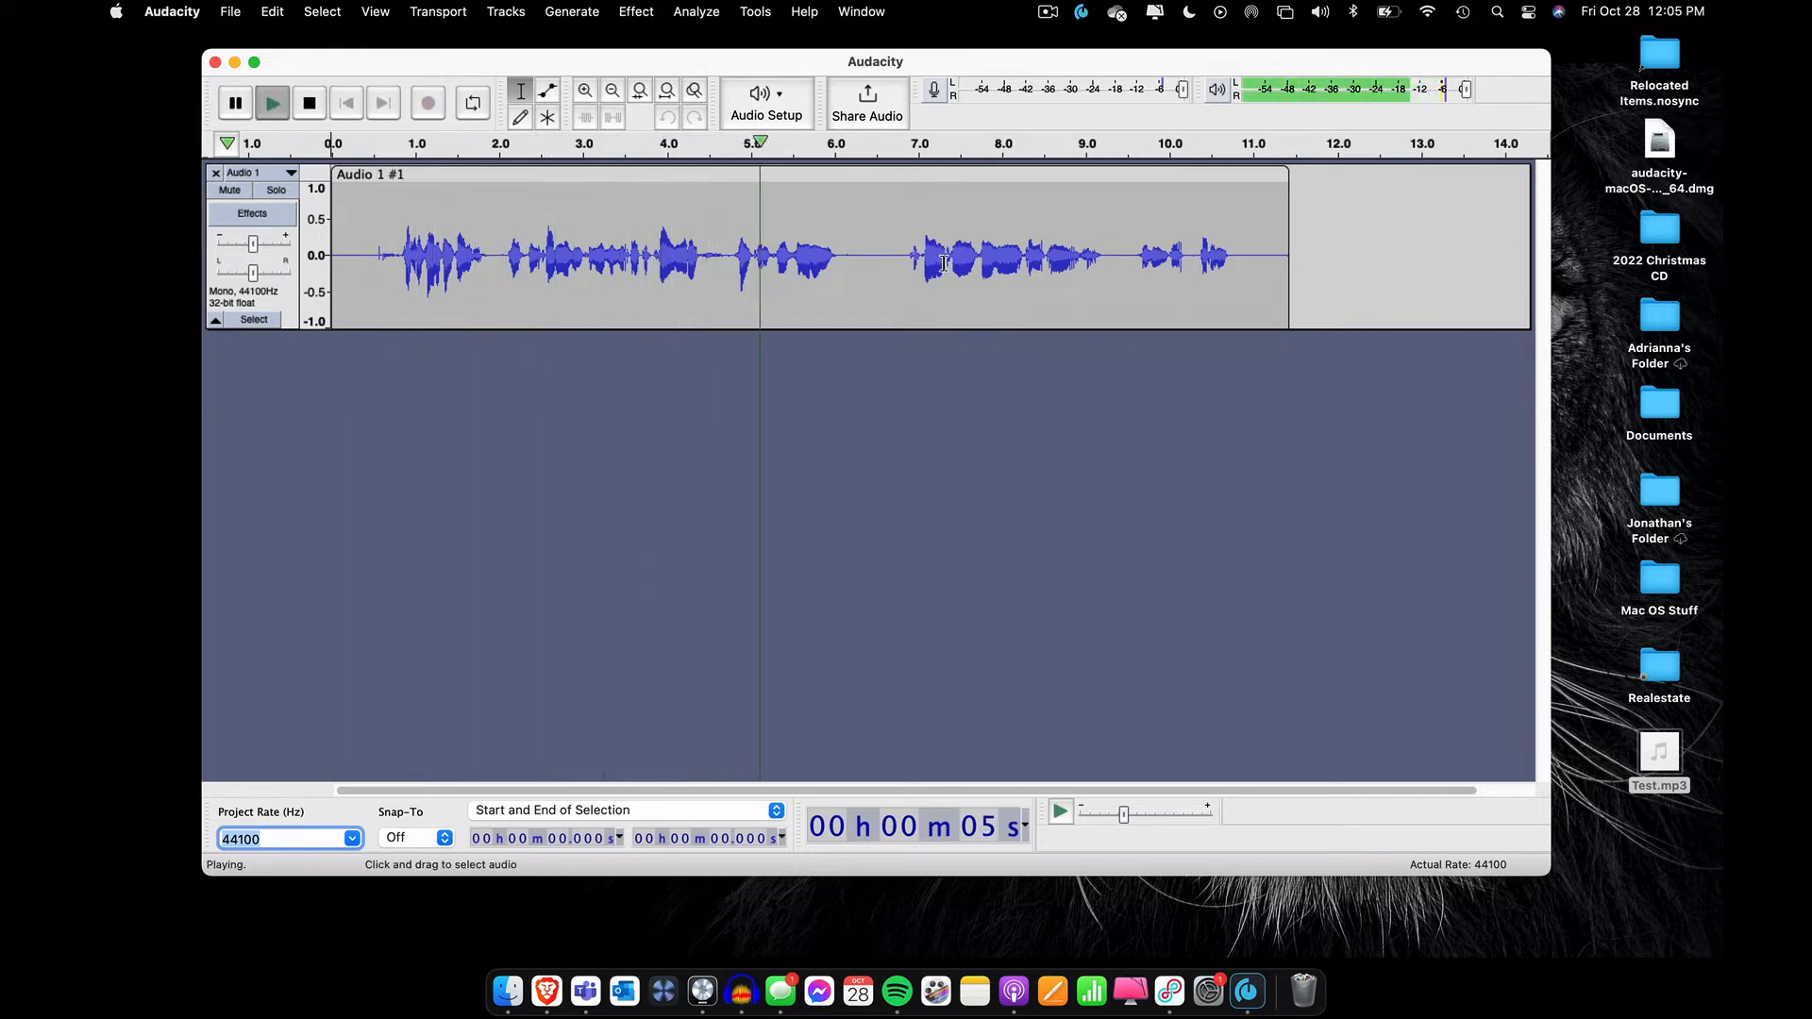
pyautogui.press('space')
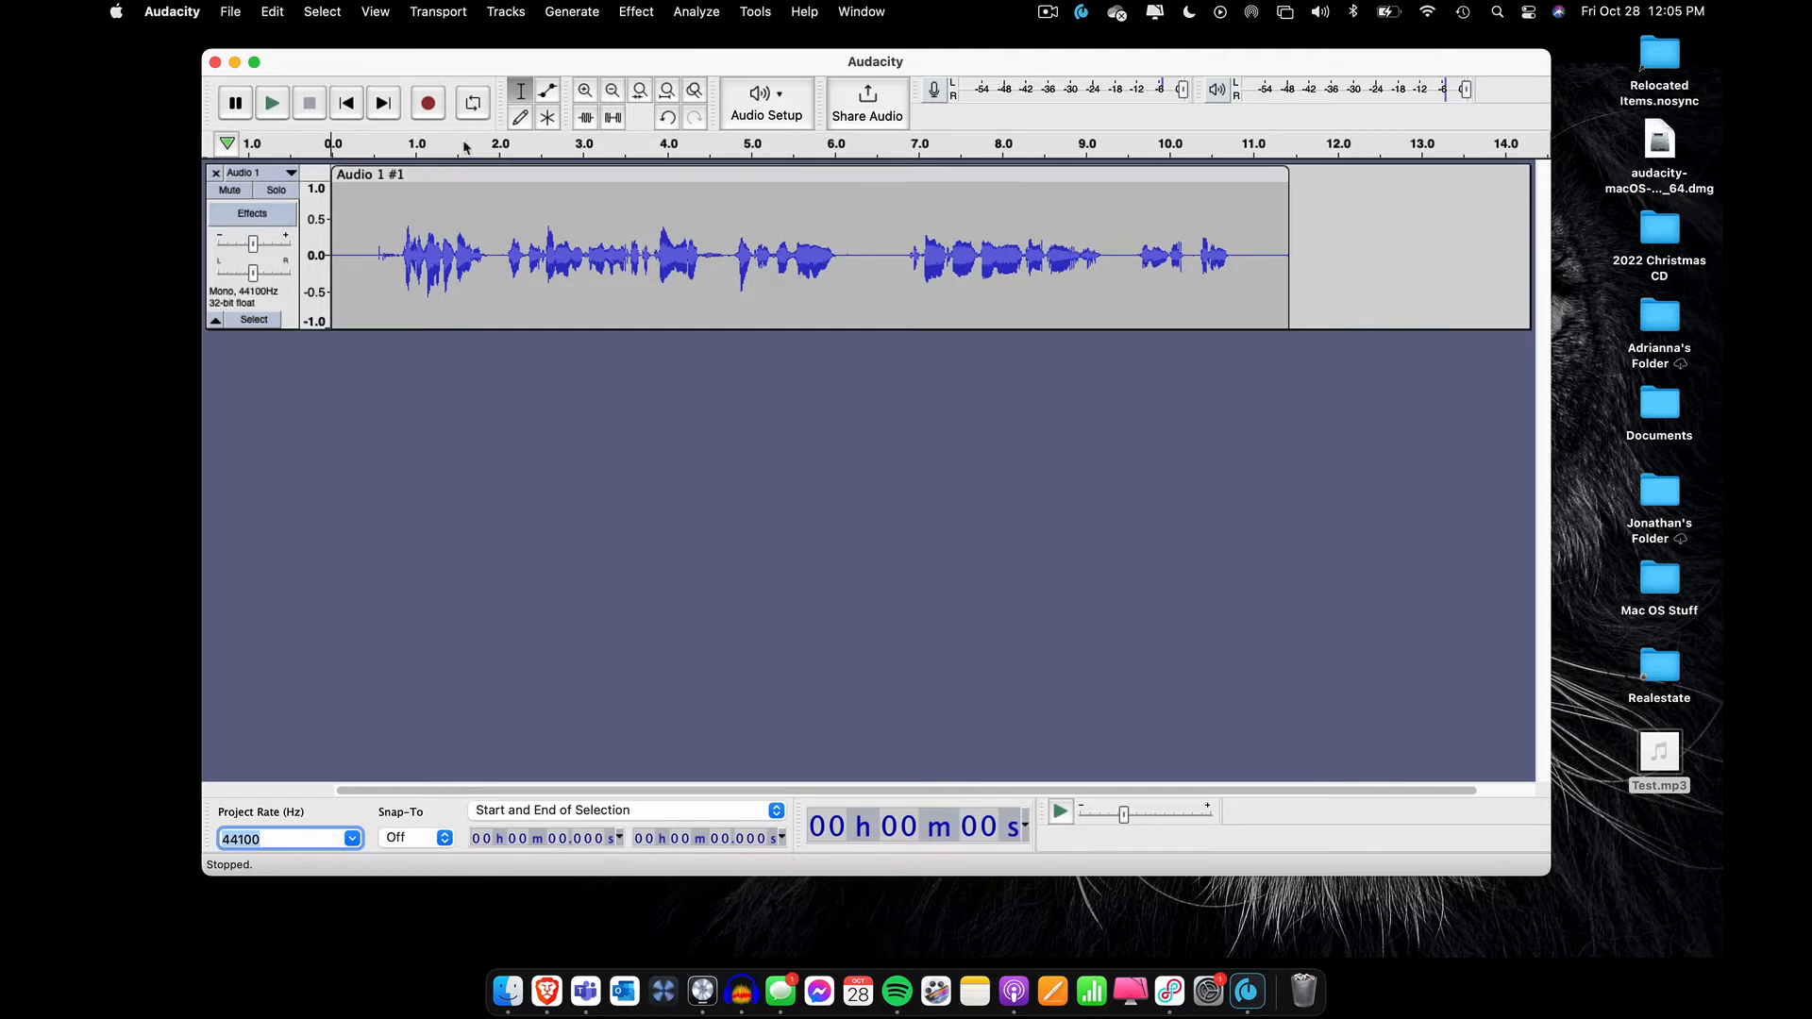
# Begin exporting the recording as MP3 with the file name Test.mp3 and the iCloud Desktop as destination
pyautogui.click(229, 12)
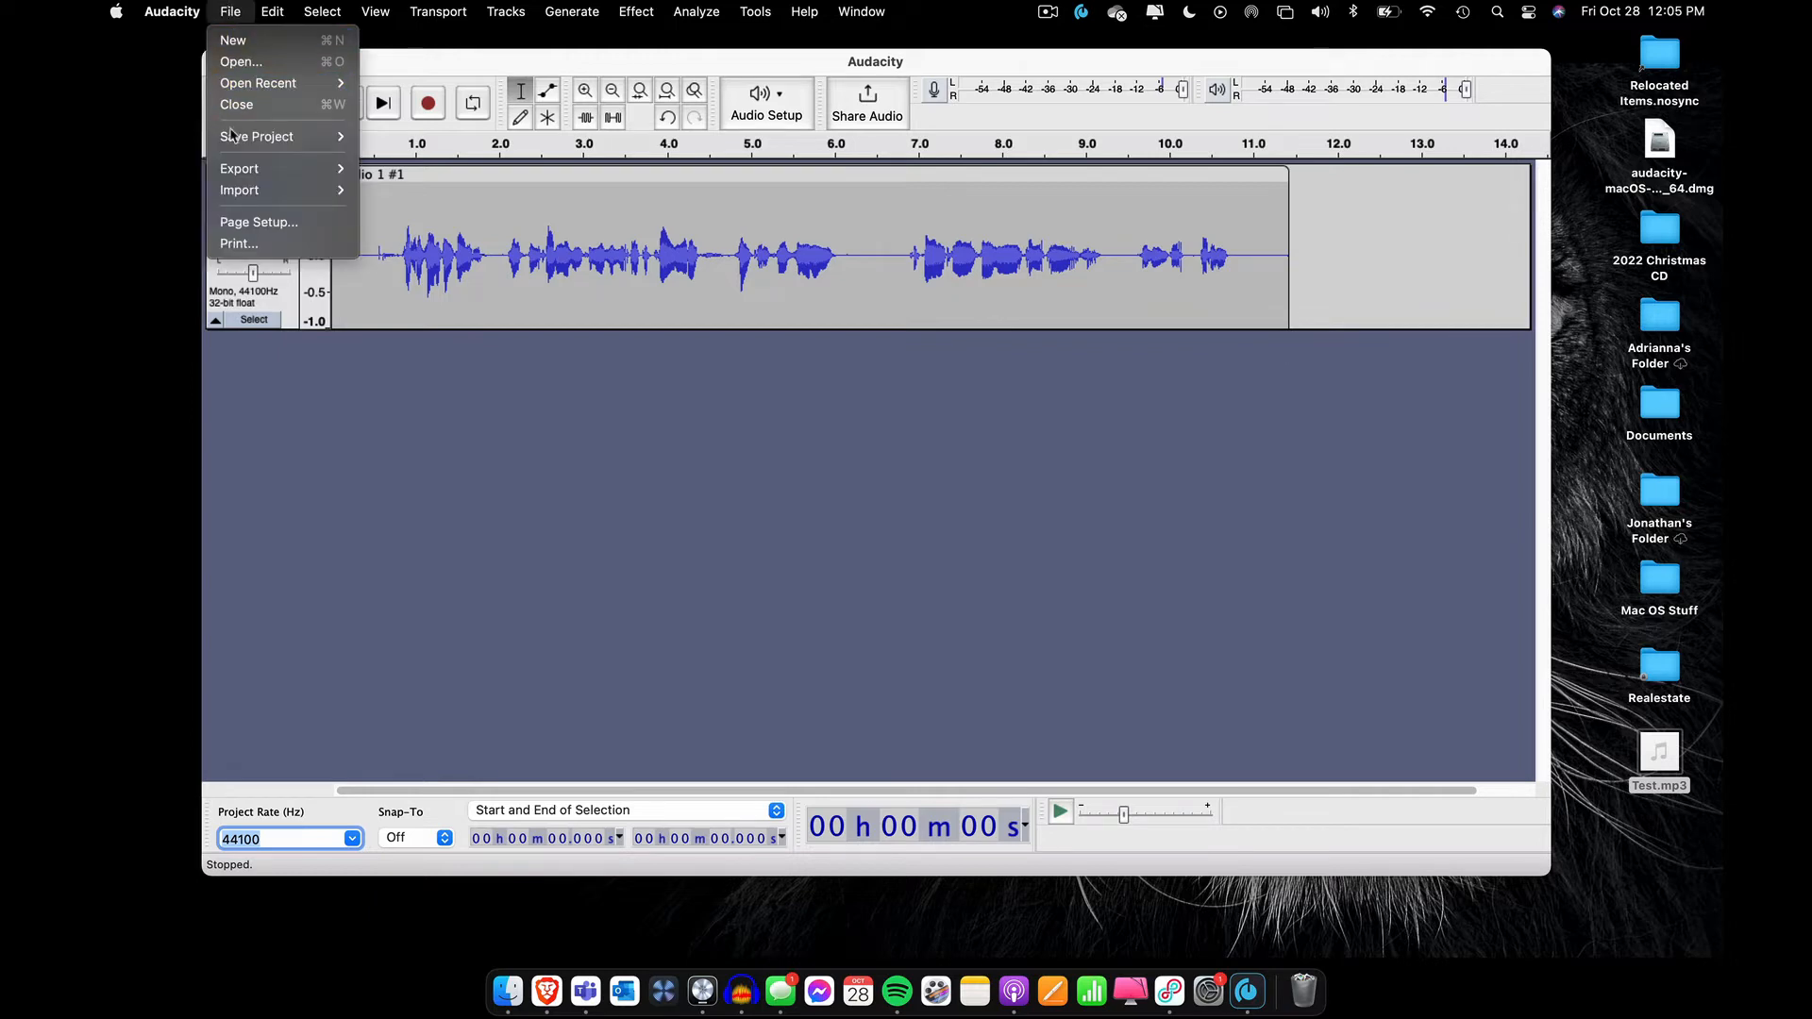
pyautogui.moveTo(235, 168)
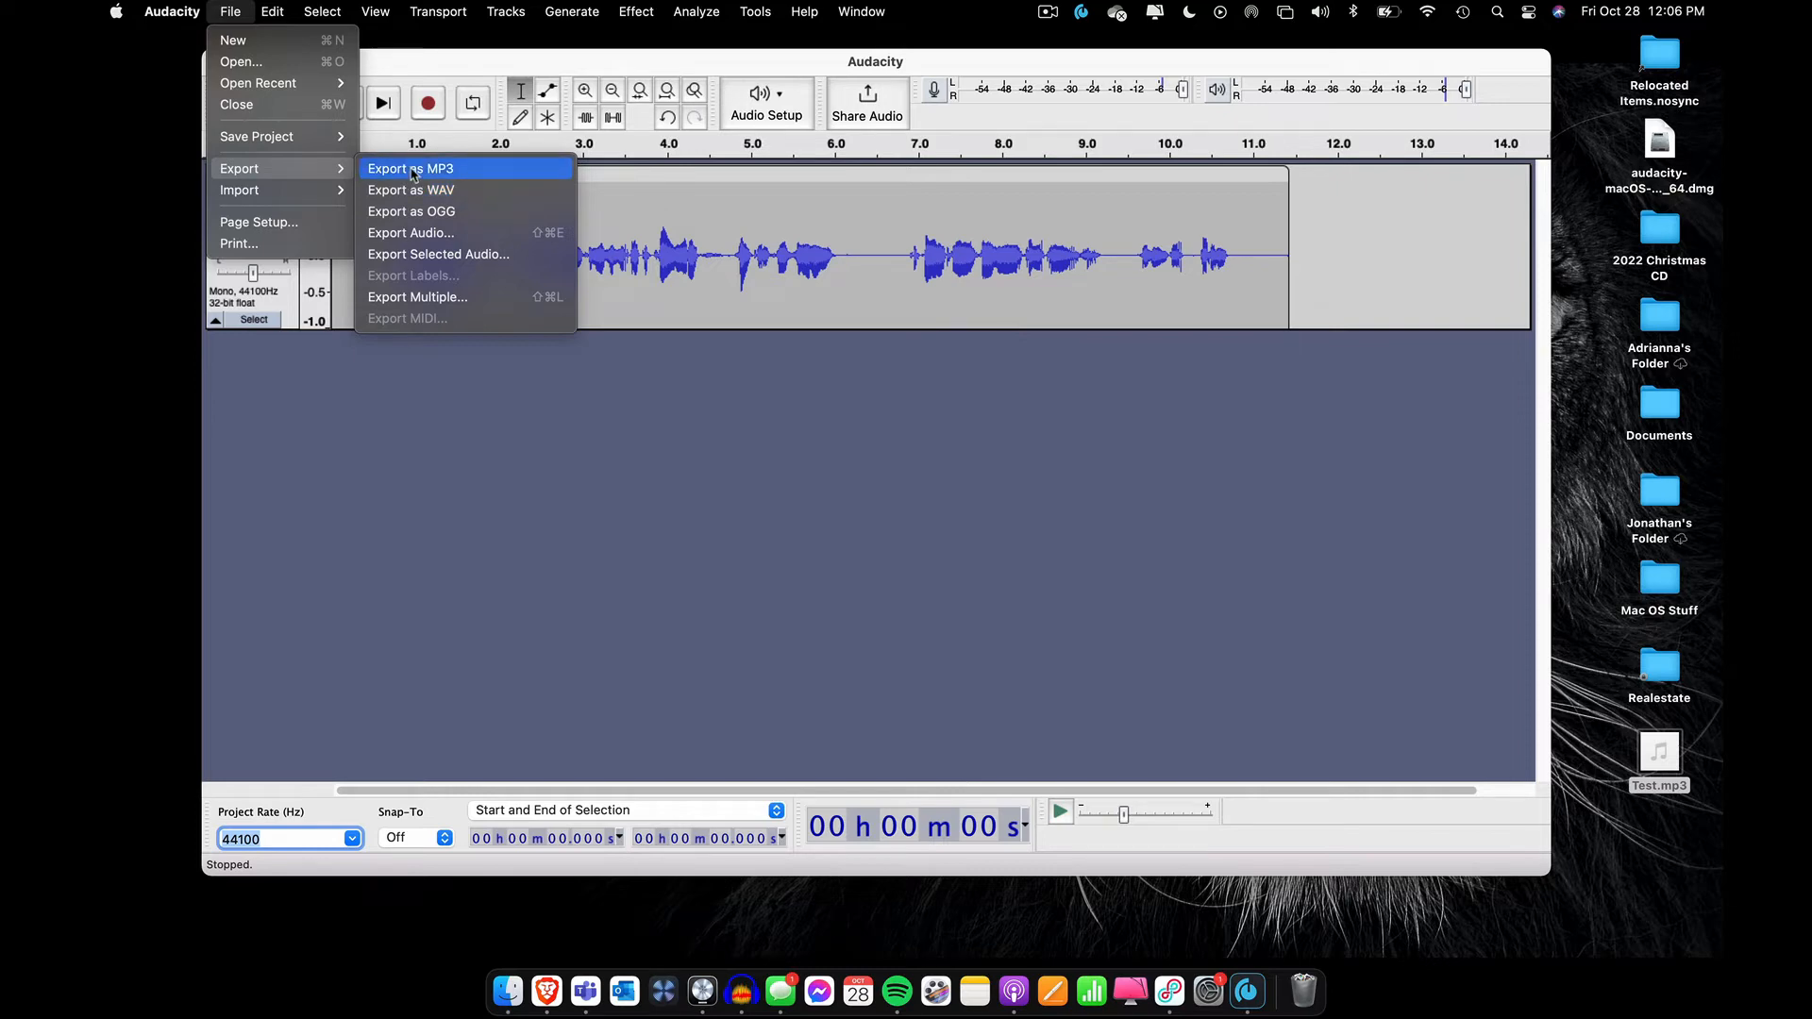
pyautogui.click(411, 170)
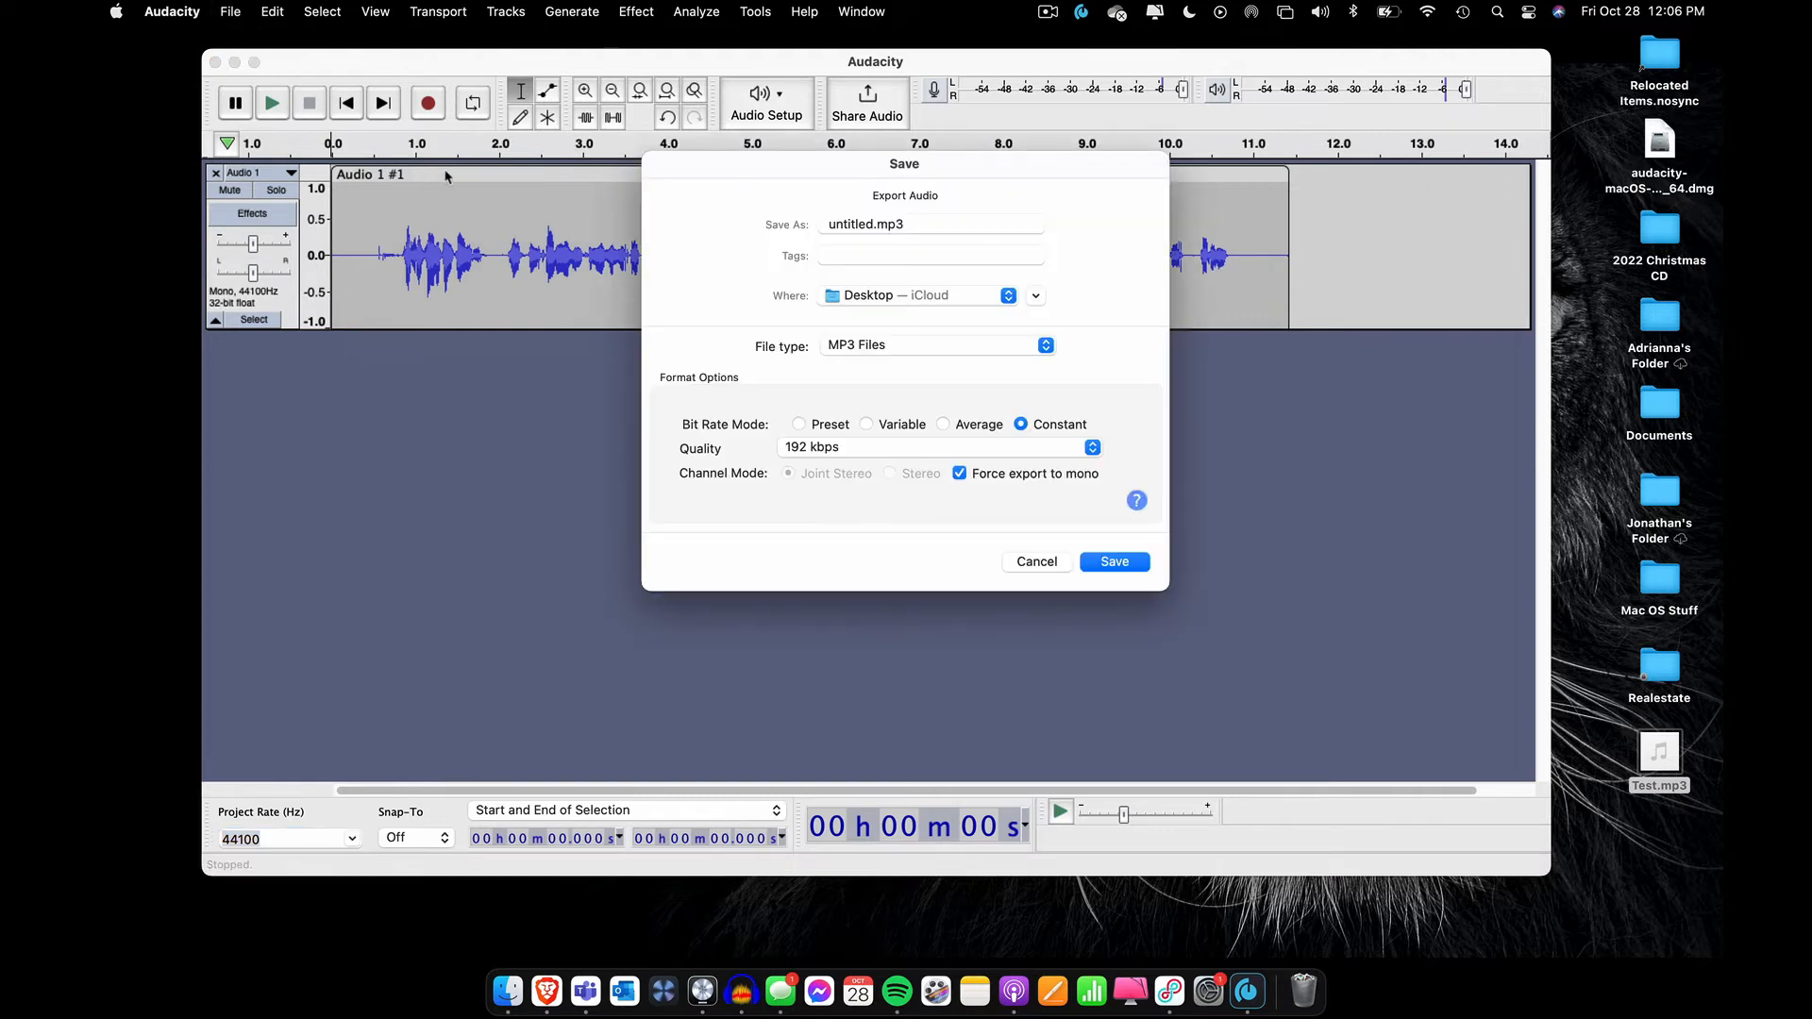
pyautogui.click(849, 222)
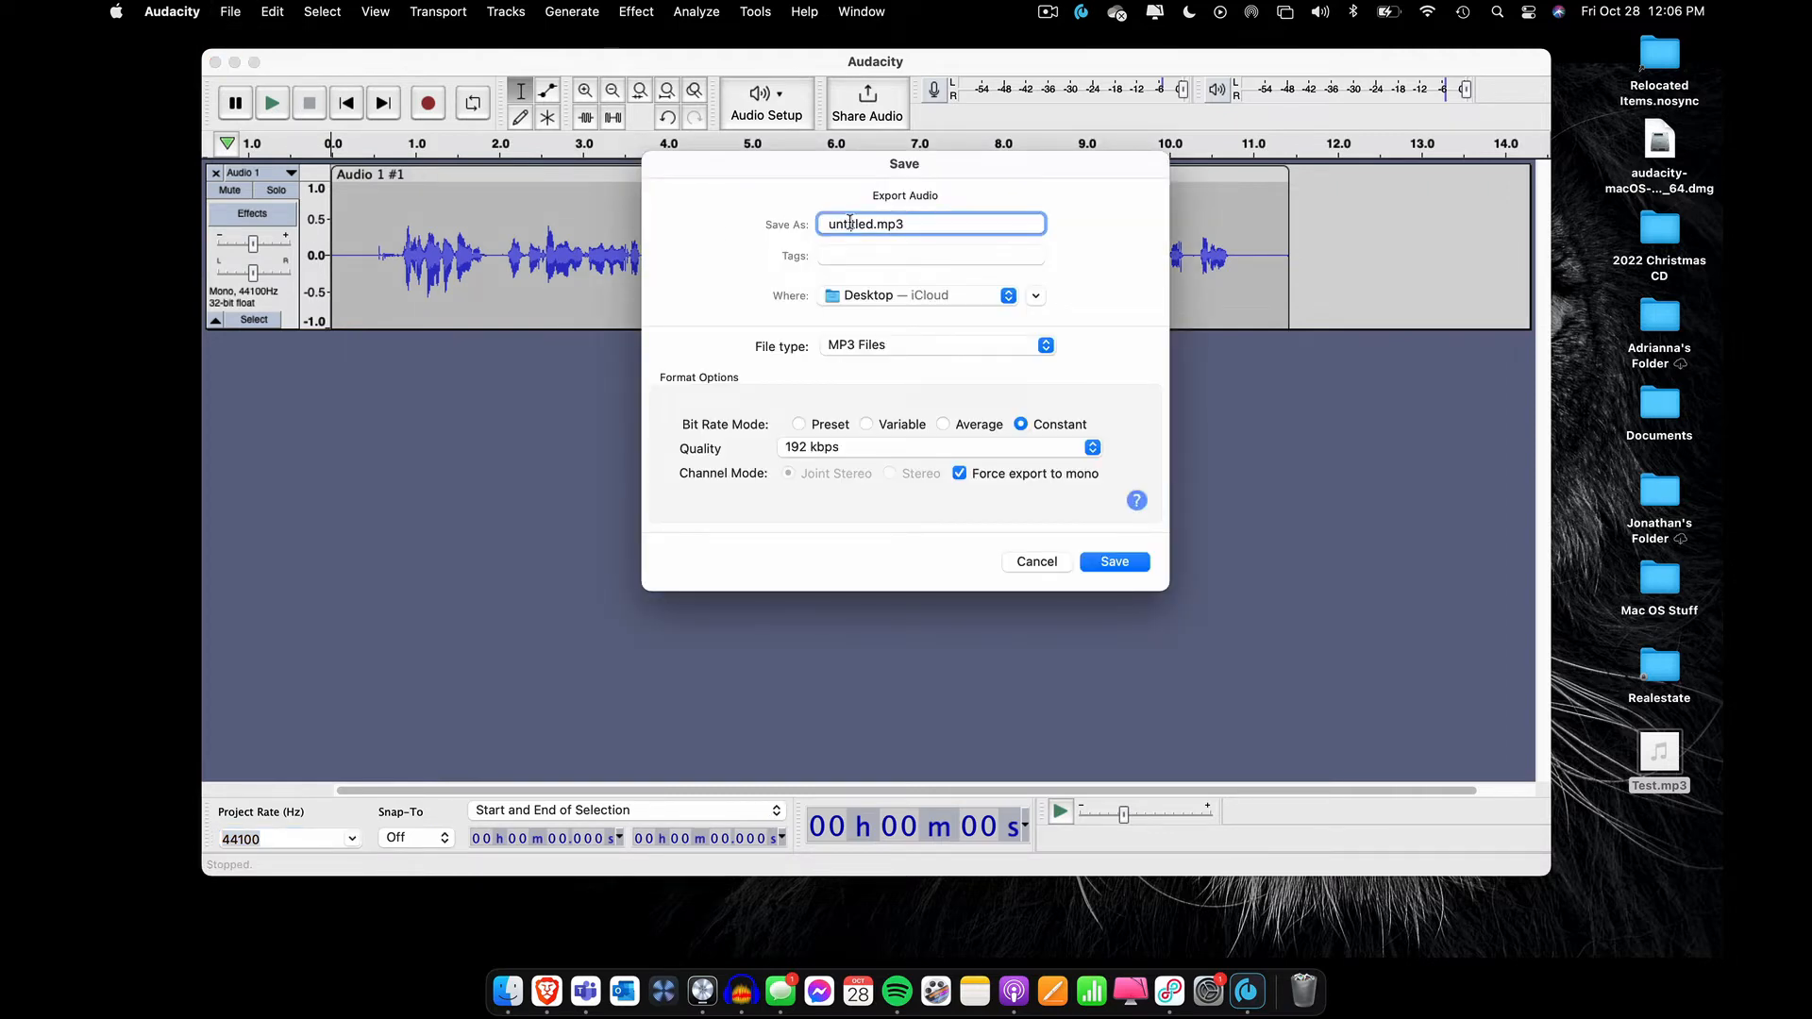
pyautogui.doubleClick(849, 222)
pyautogui.write('Test')
pyautogui.click(875, 296)
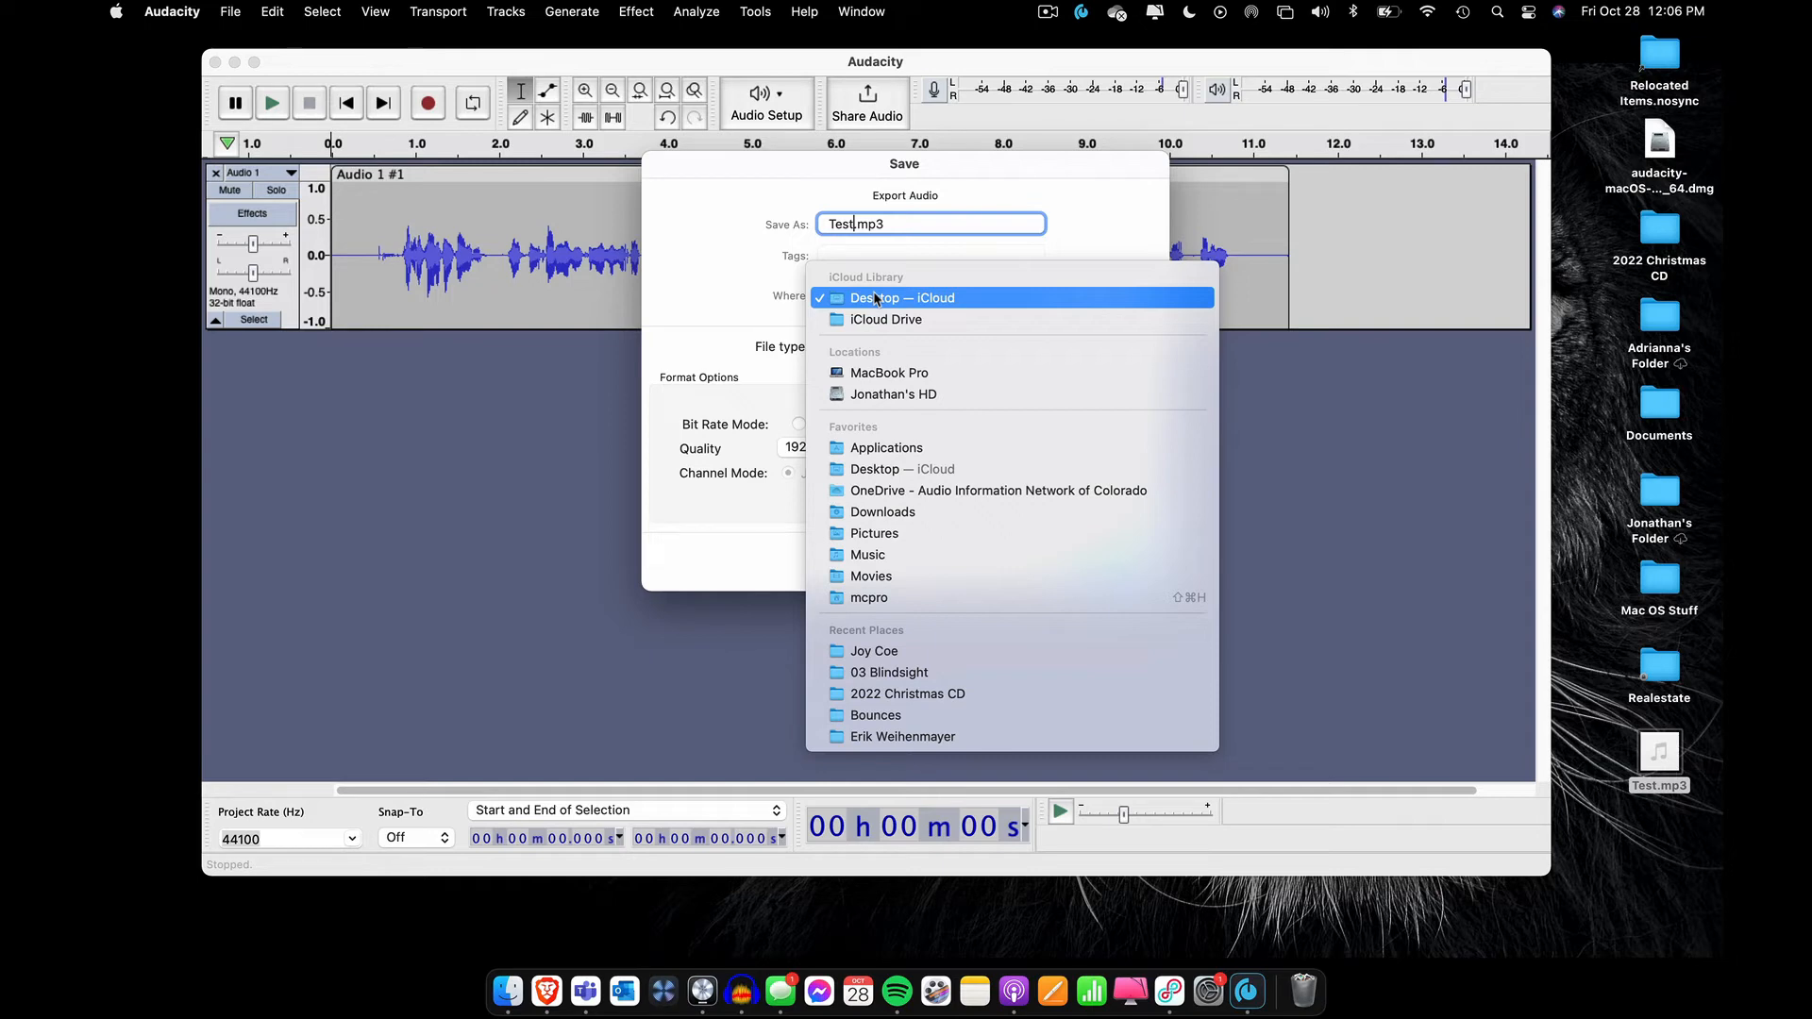
pyautogui.click(874, 299)
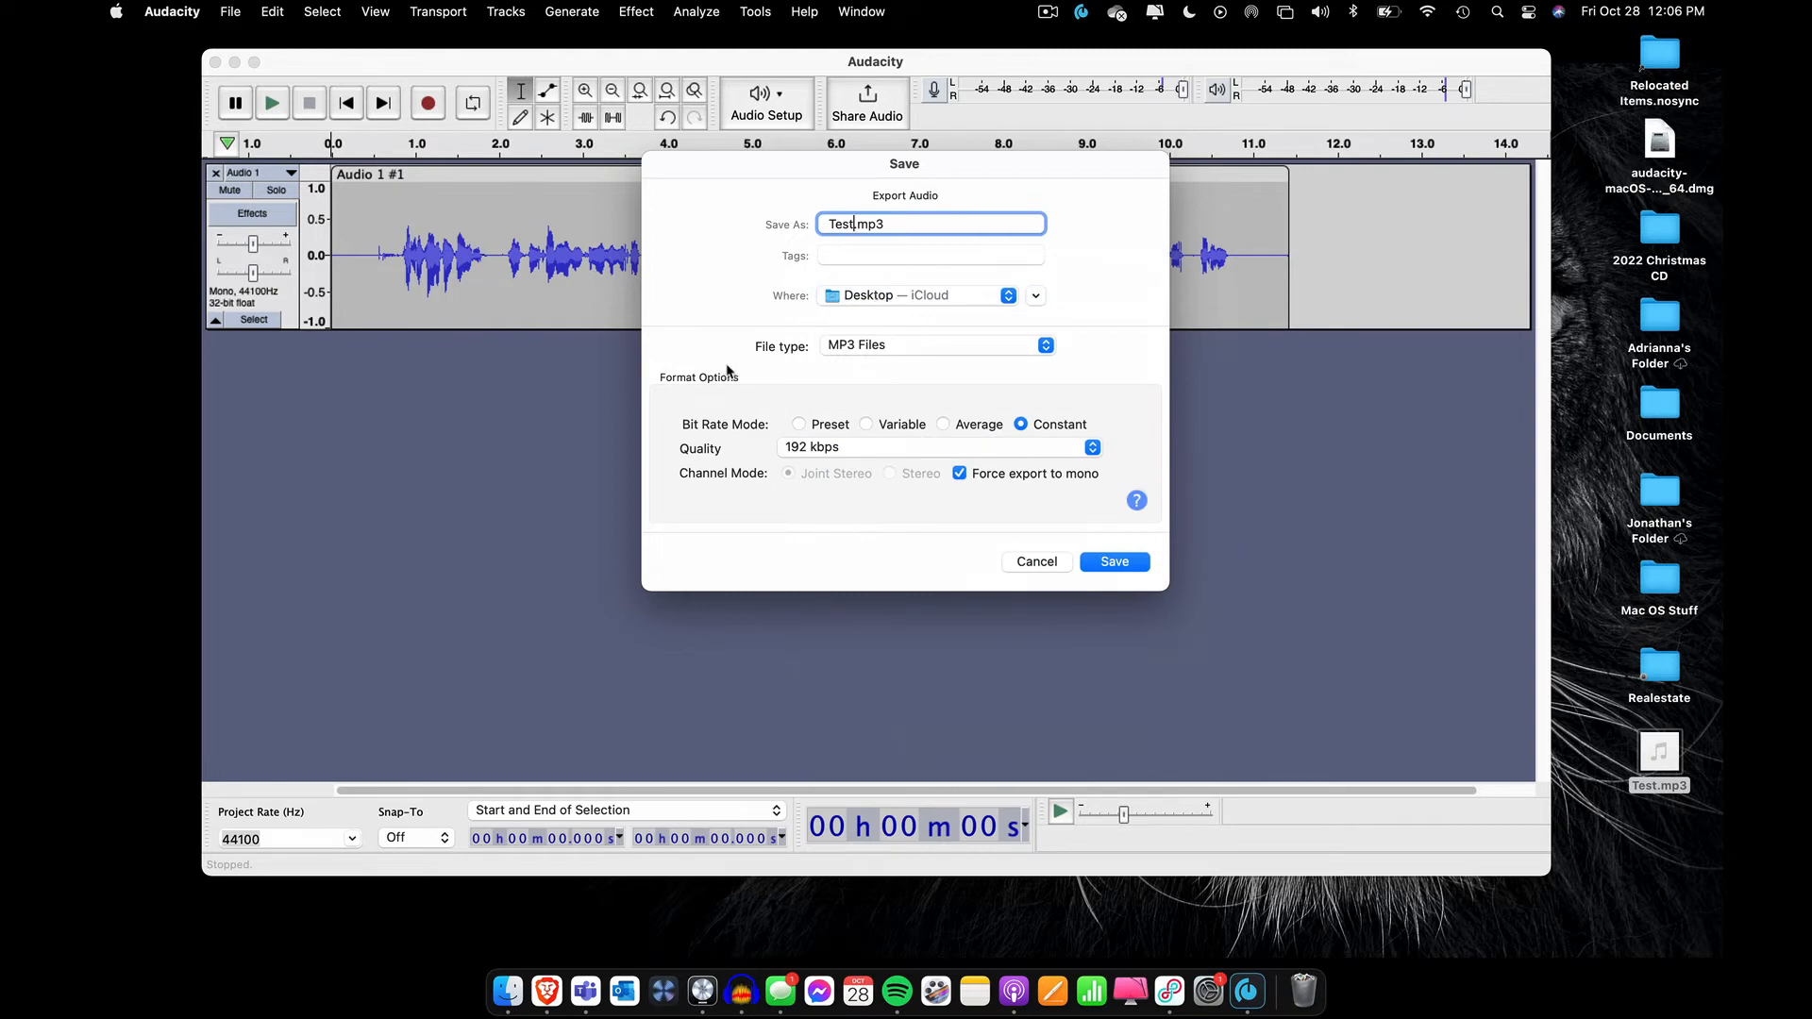
# Choose MP3 Files as the export file type, with constant bit rate mode and 192 kbps quality
pyautogui.click(872, 347)
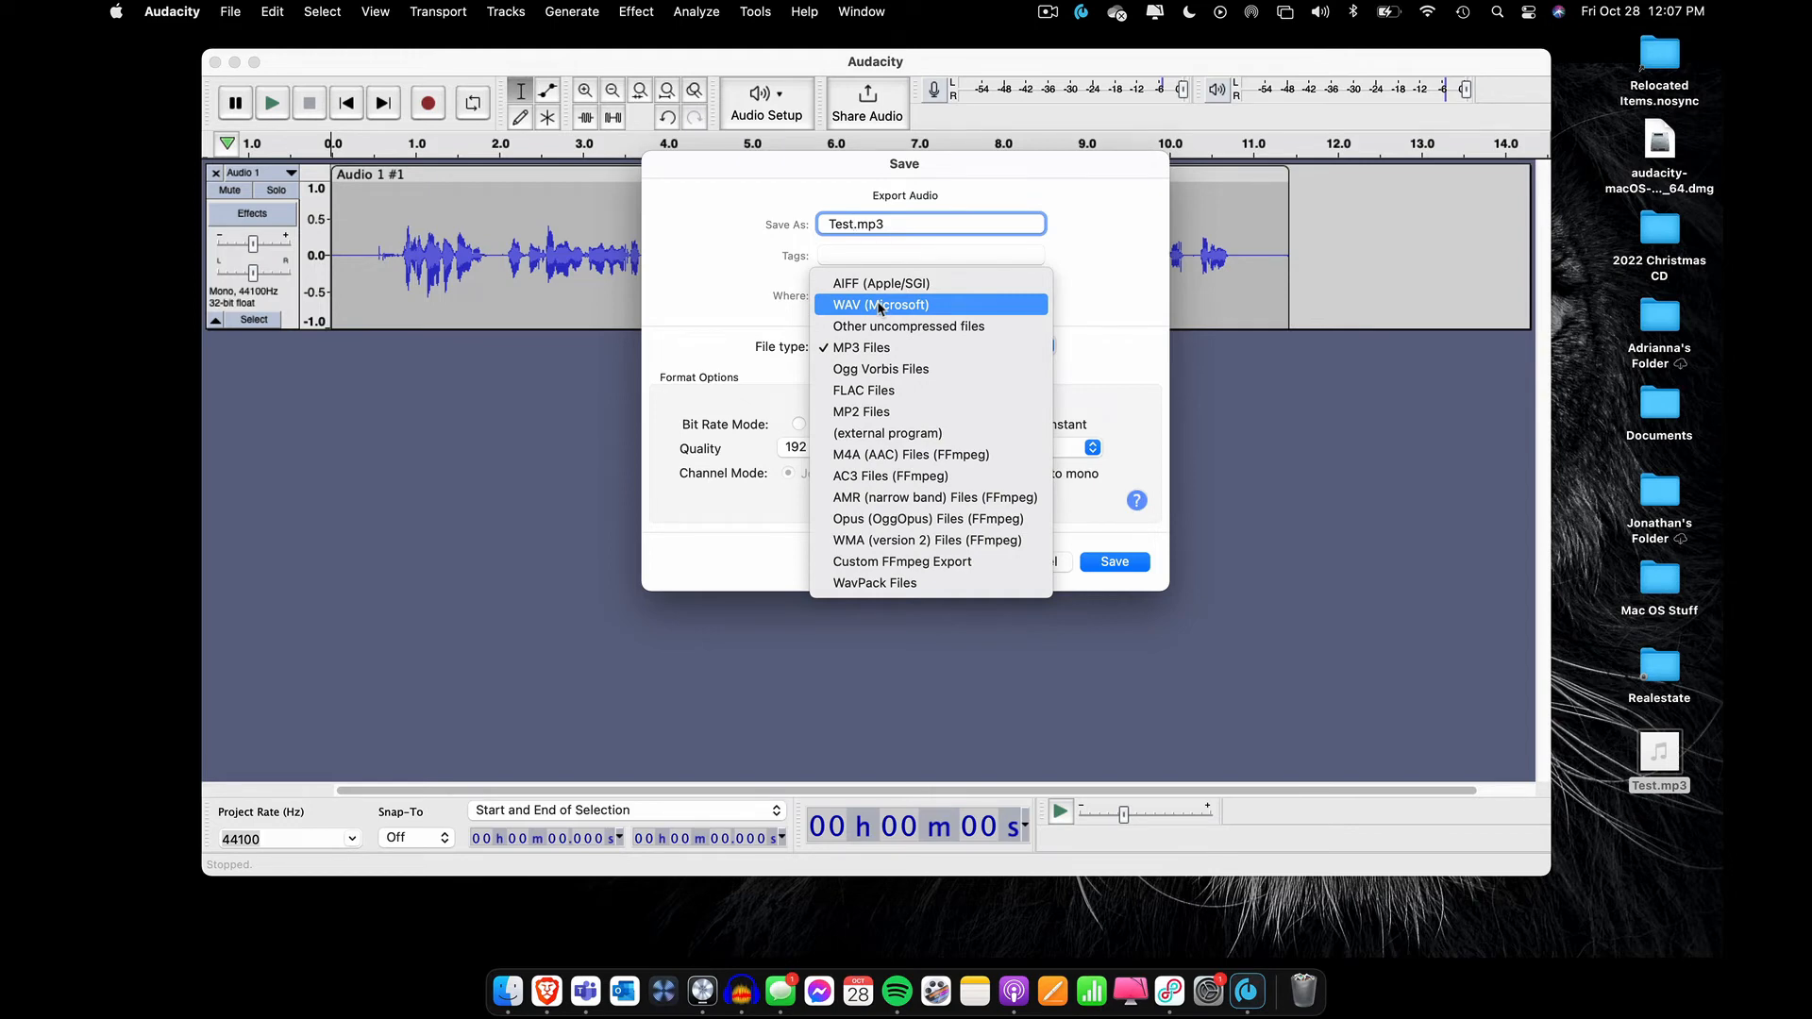
pyautogui.click(865, 350)
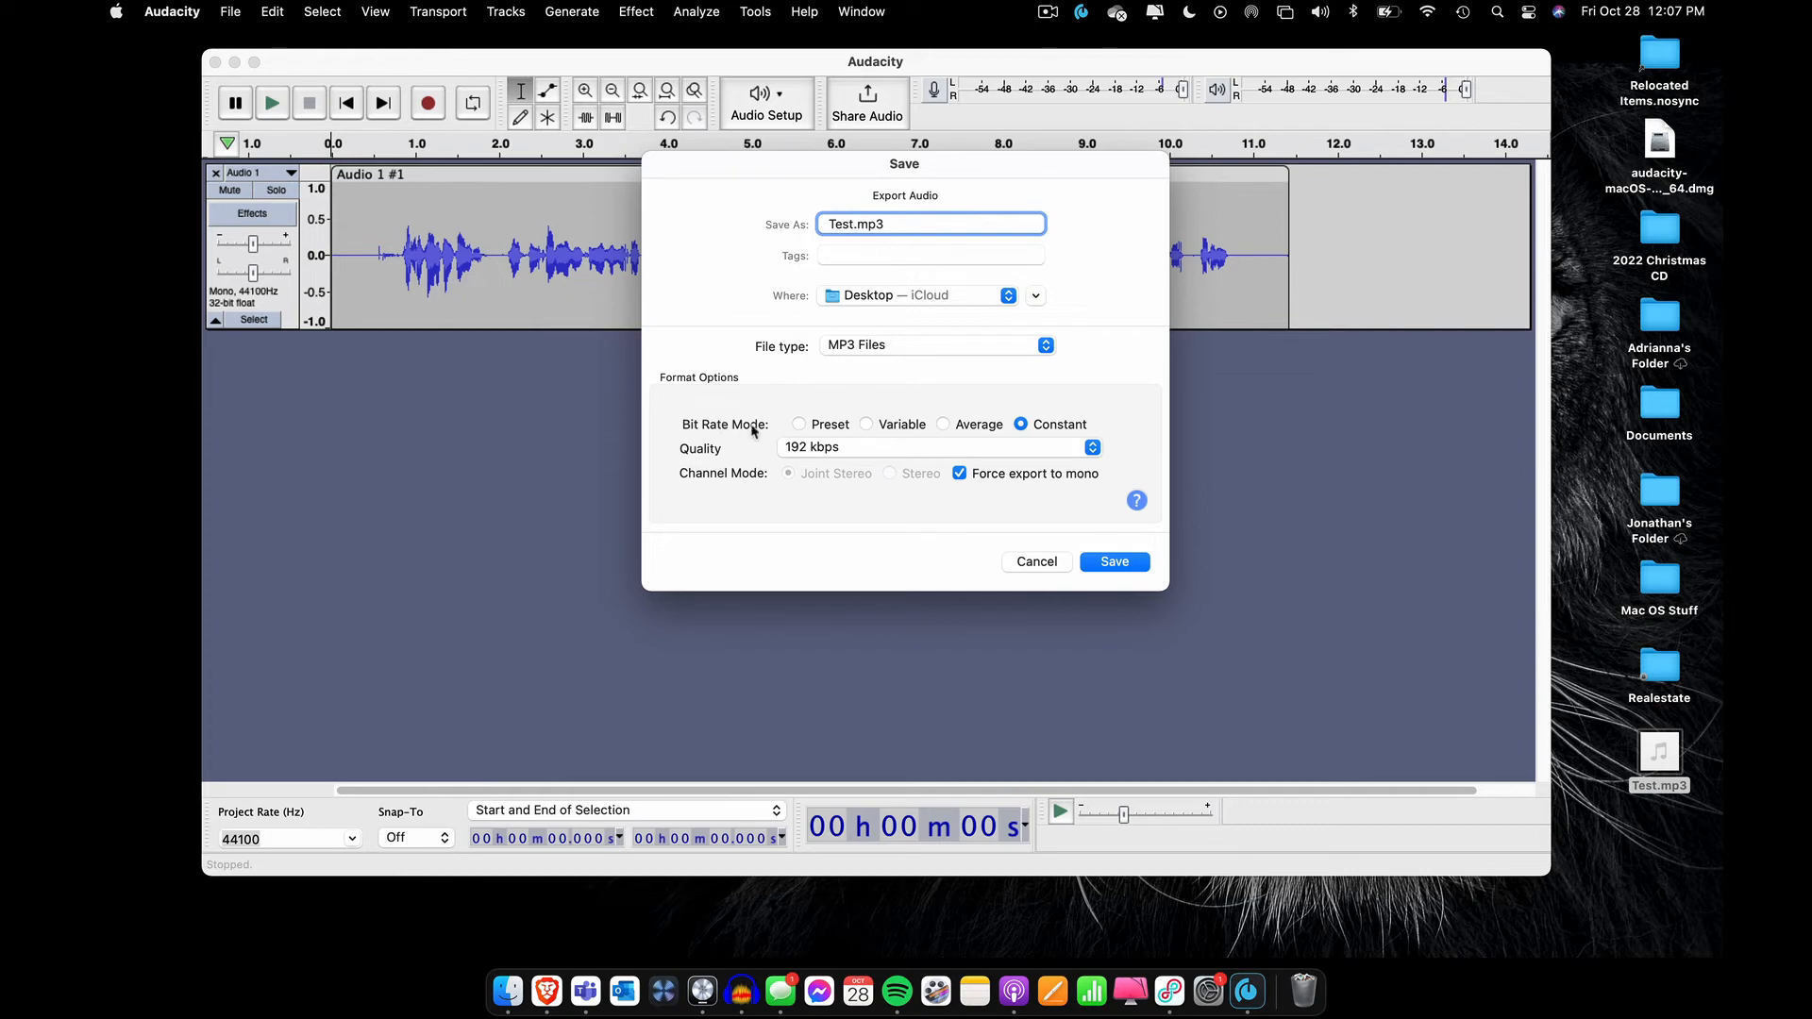
pyautogui.click(799, 424)
pyautogui.click(1022, 426)
pyautogui.click(827, 447)
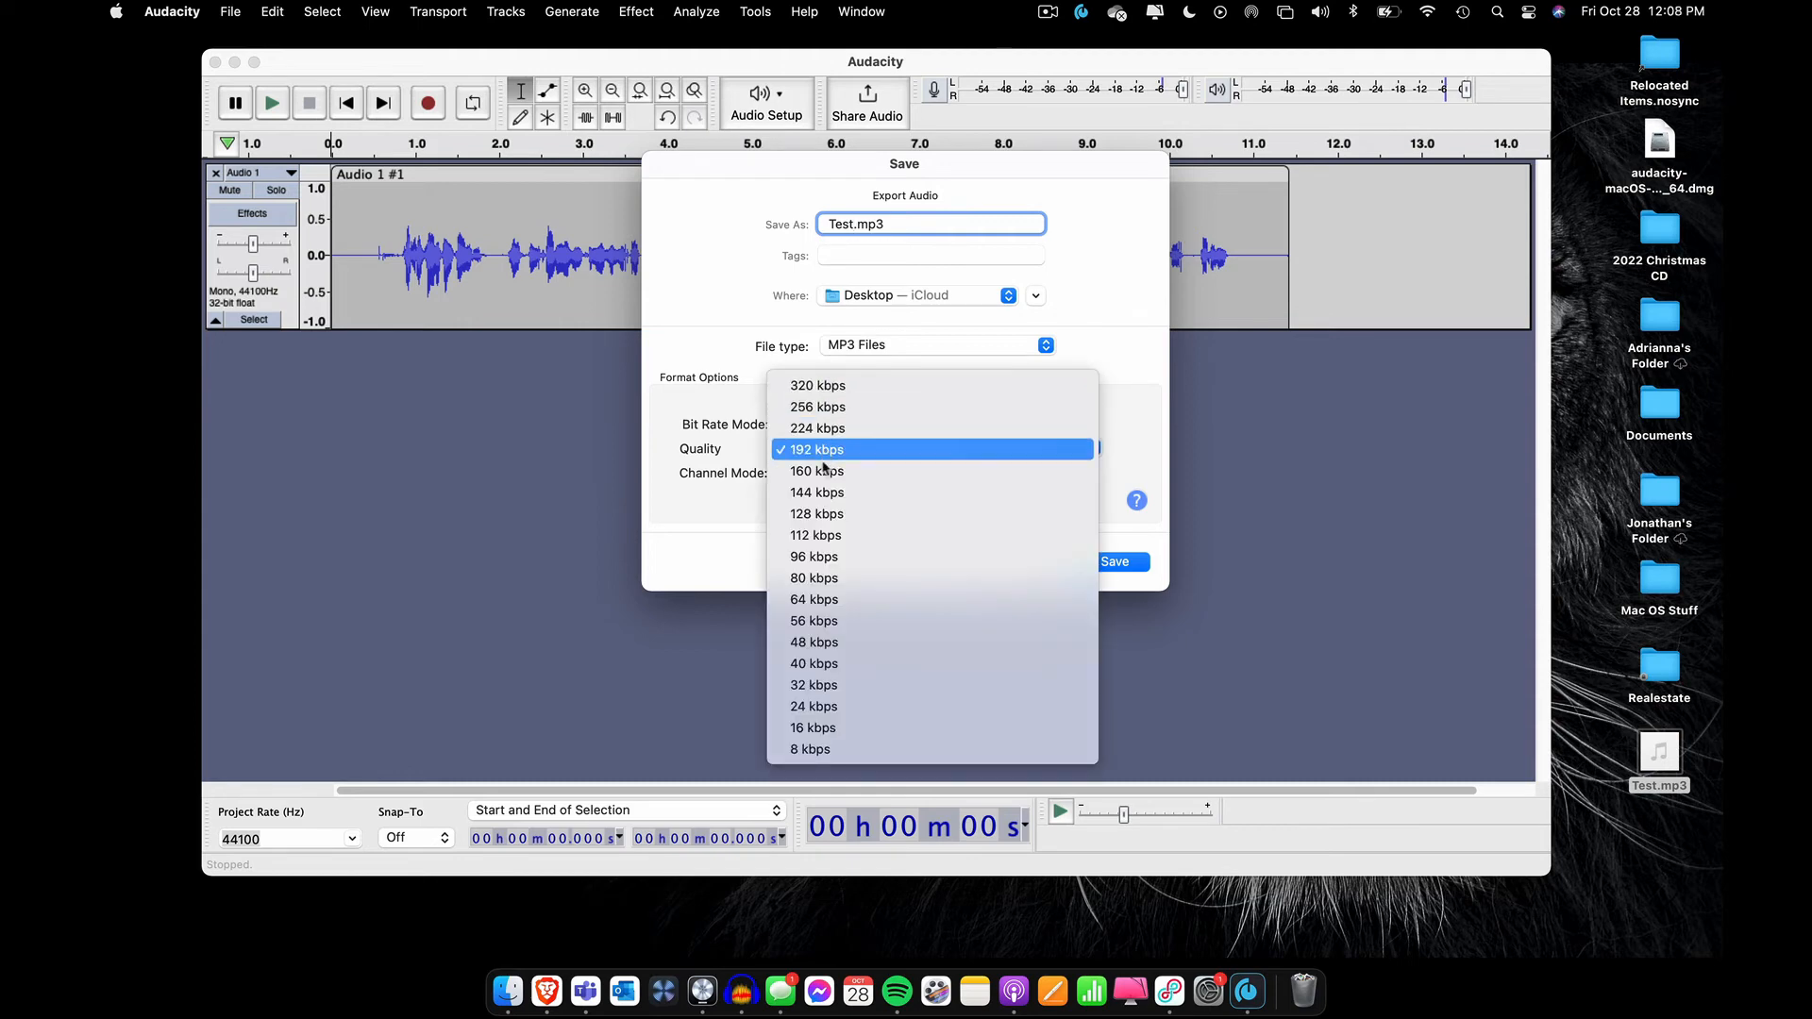
pyautogui.click(708, 425)
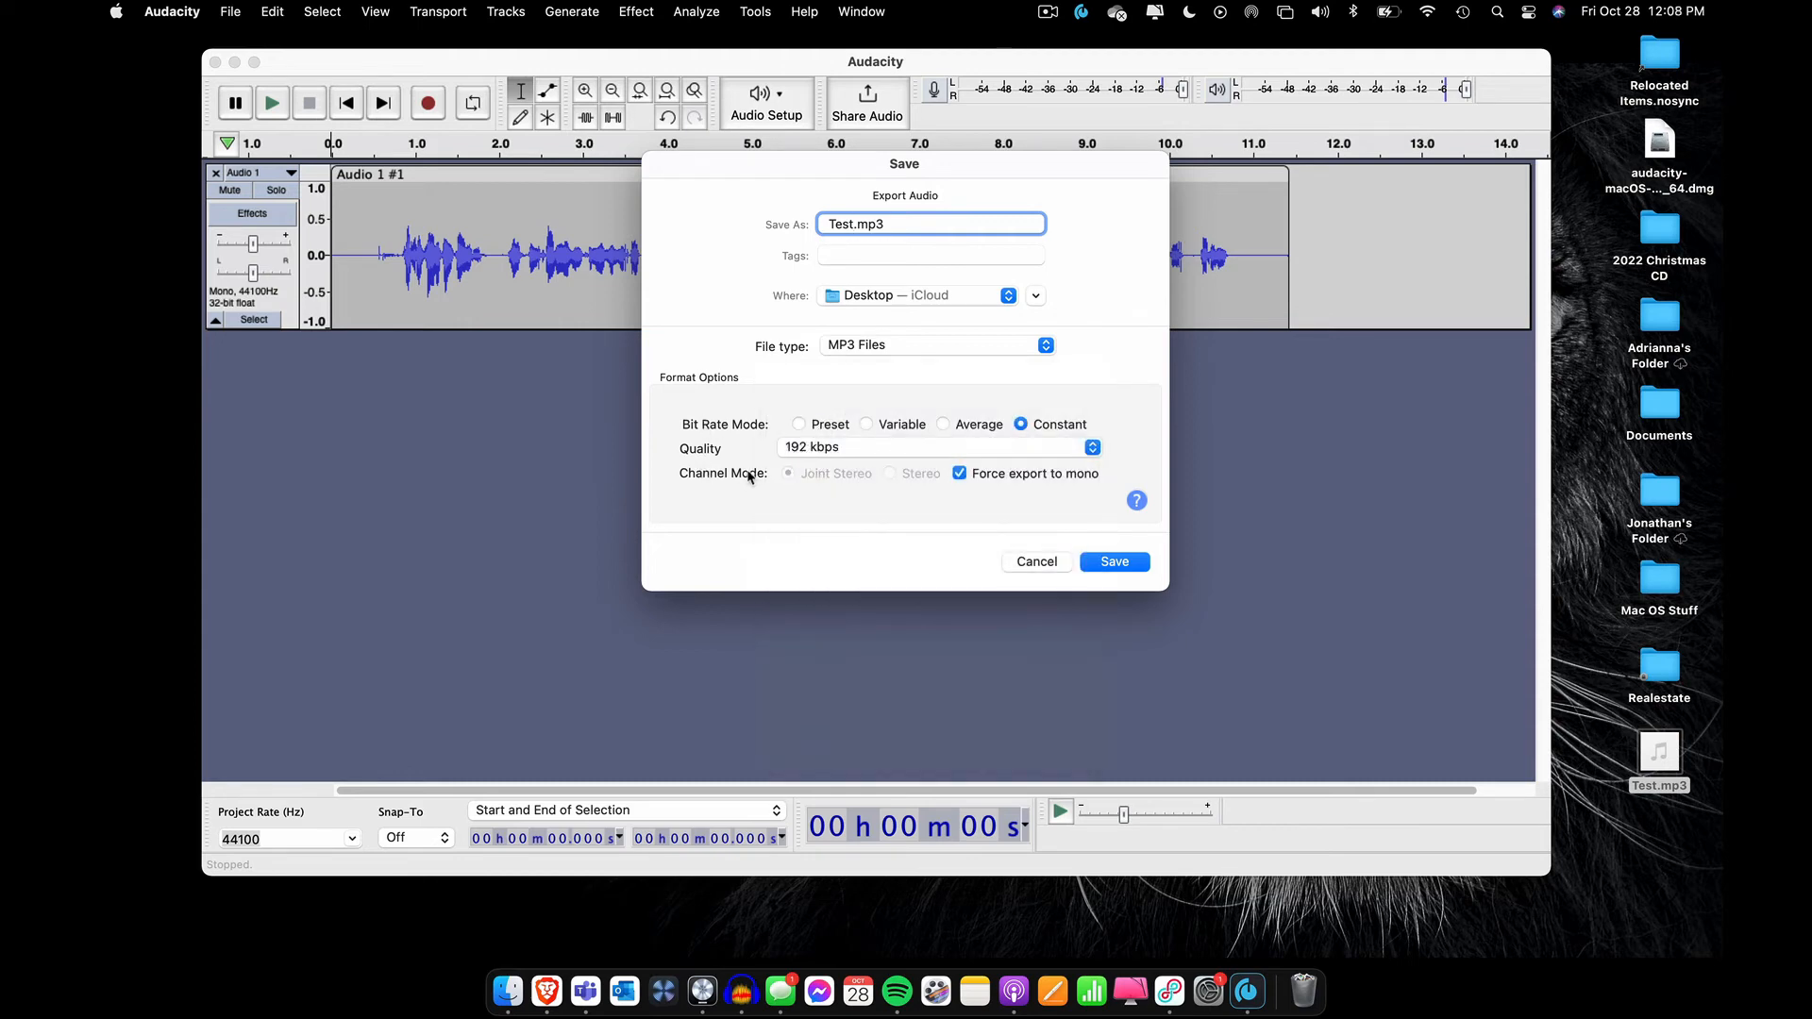
# Keep the export forced to mono and save it, replacing the existing Test.mp3 on the Desktop
pyautogui.click(959, 474)
pyautogui.click(959, 473)
pyautogui.click(1110, 564)
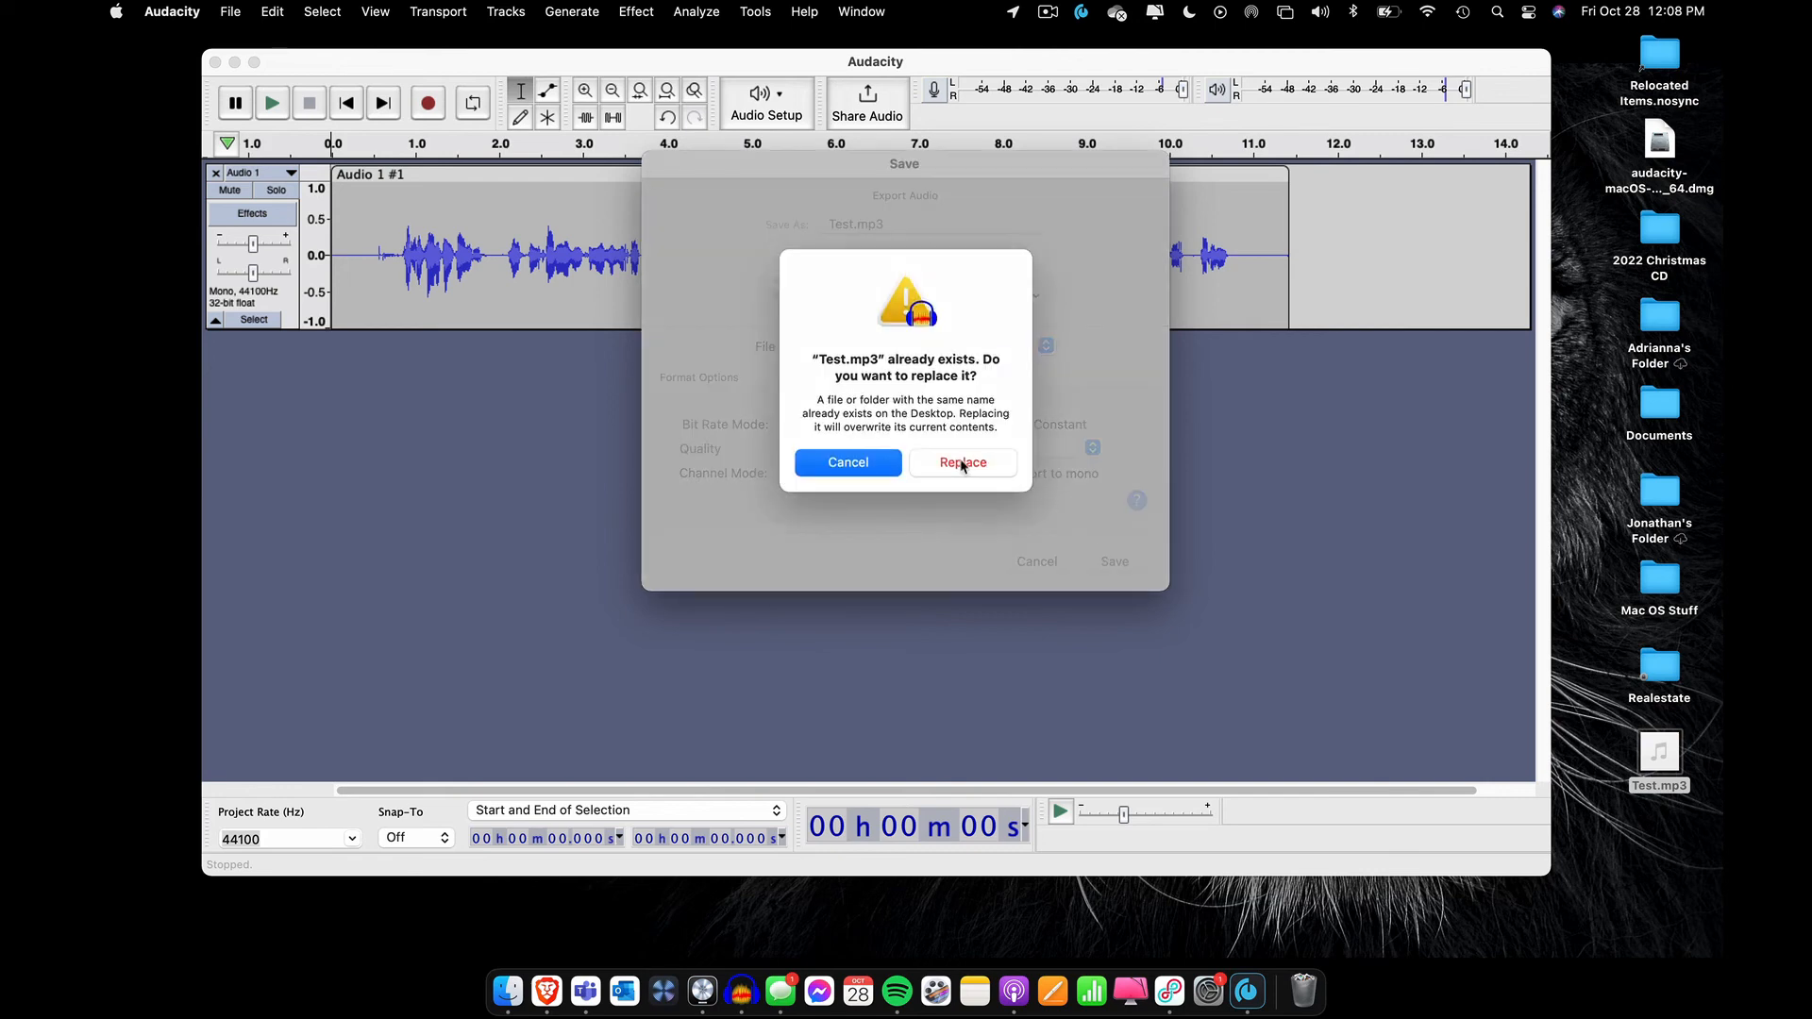
pyautogui.click(963, 464)
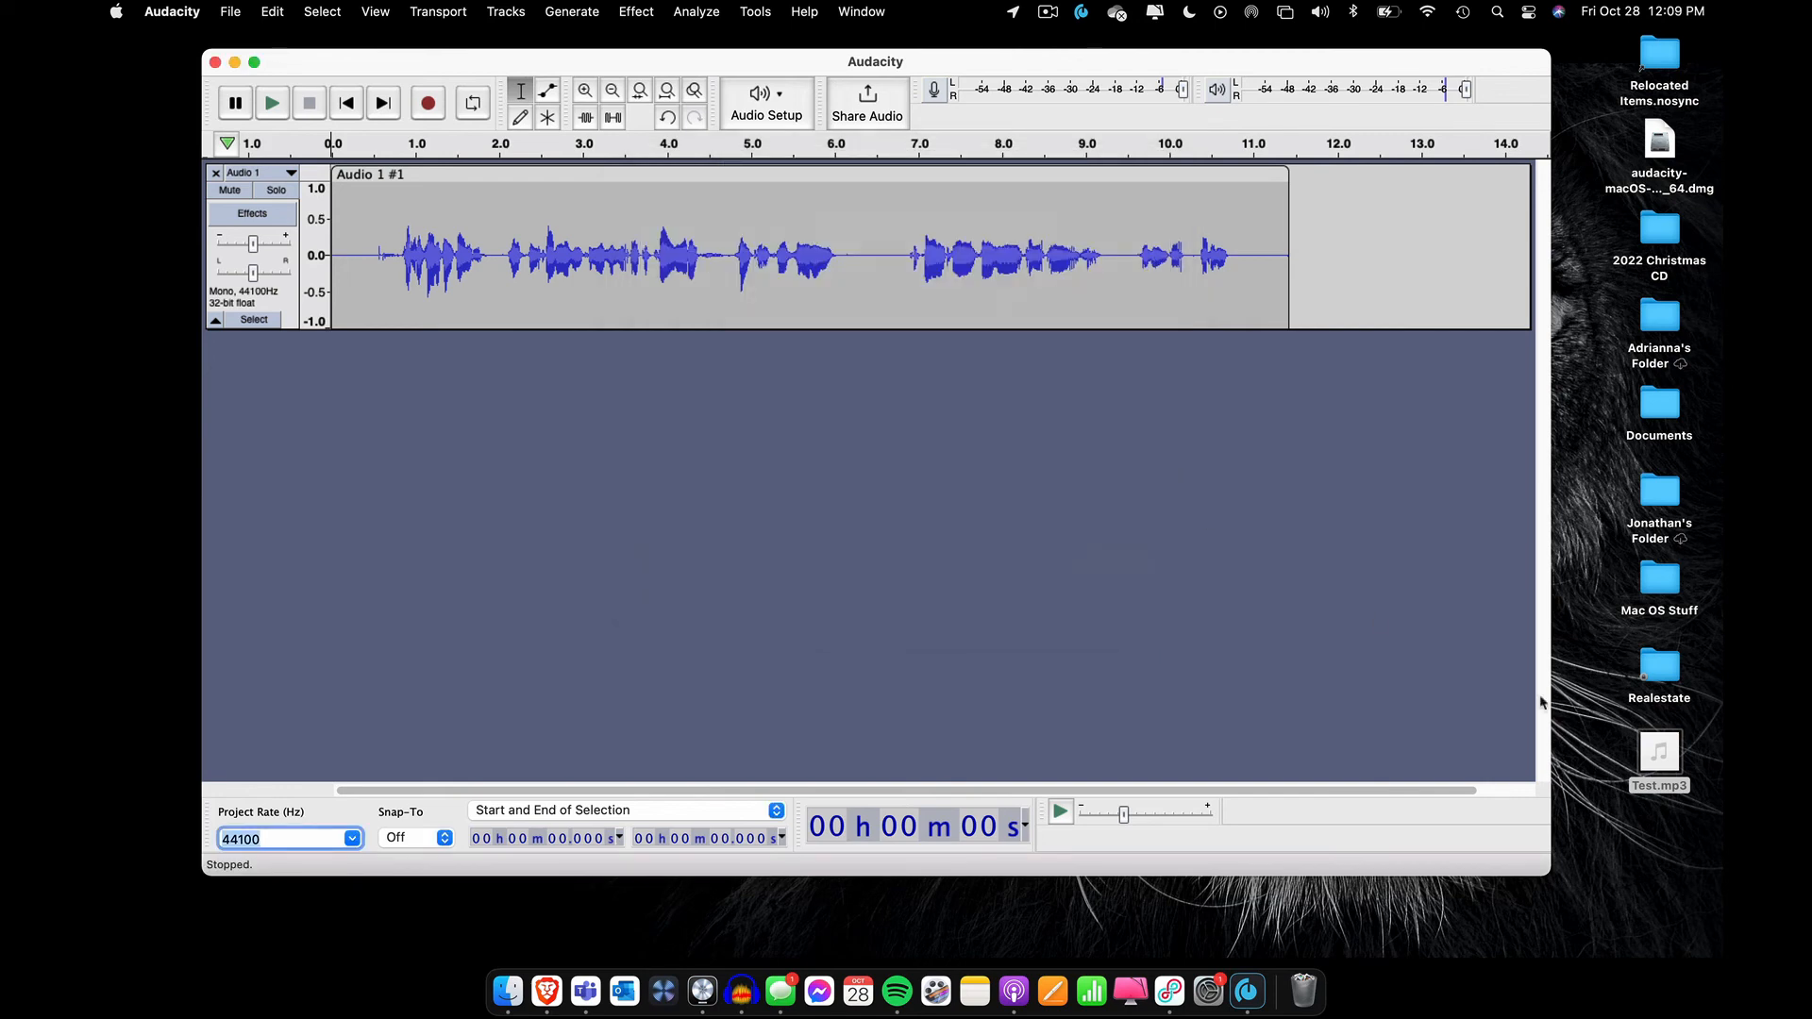
# Preview the exported Test.mp3 from the Desktop by playing it in Quick Look, and close the preview
pyautogui.click(1668, 755)
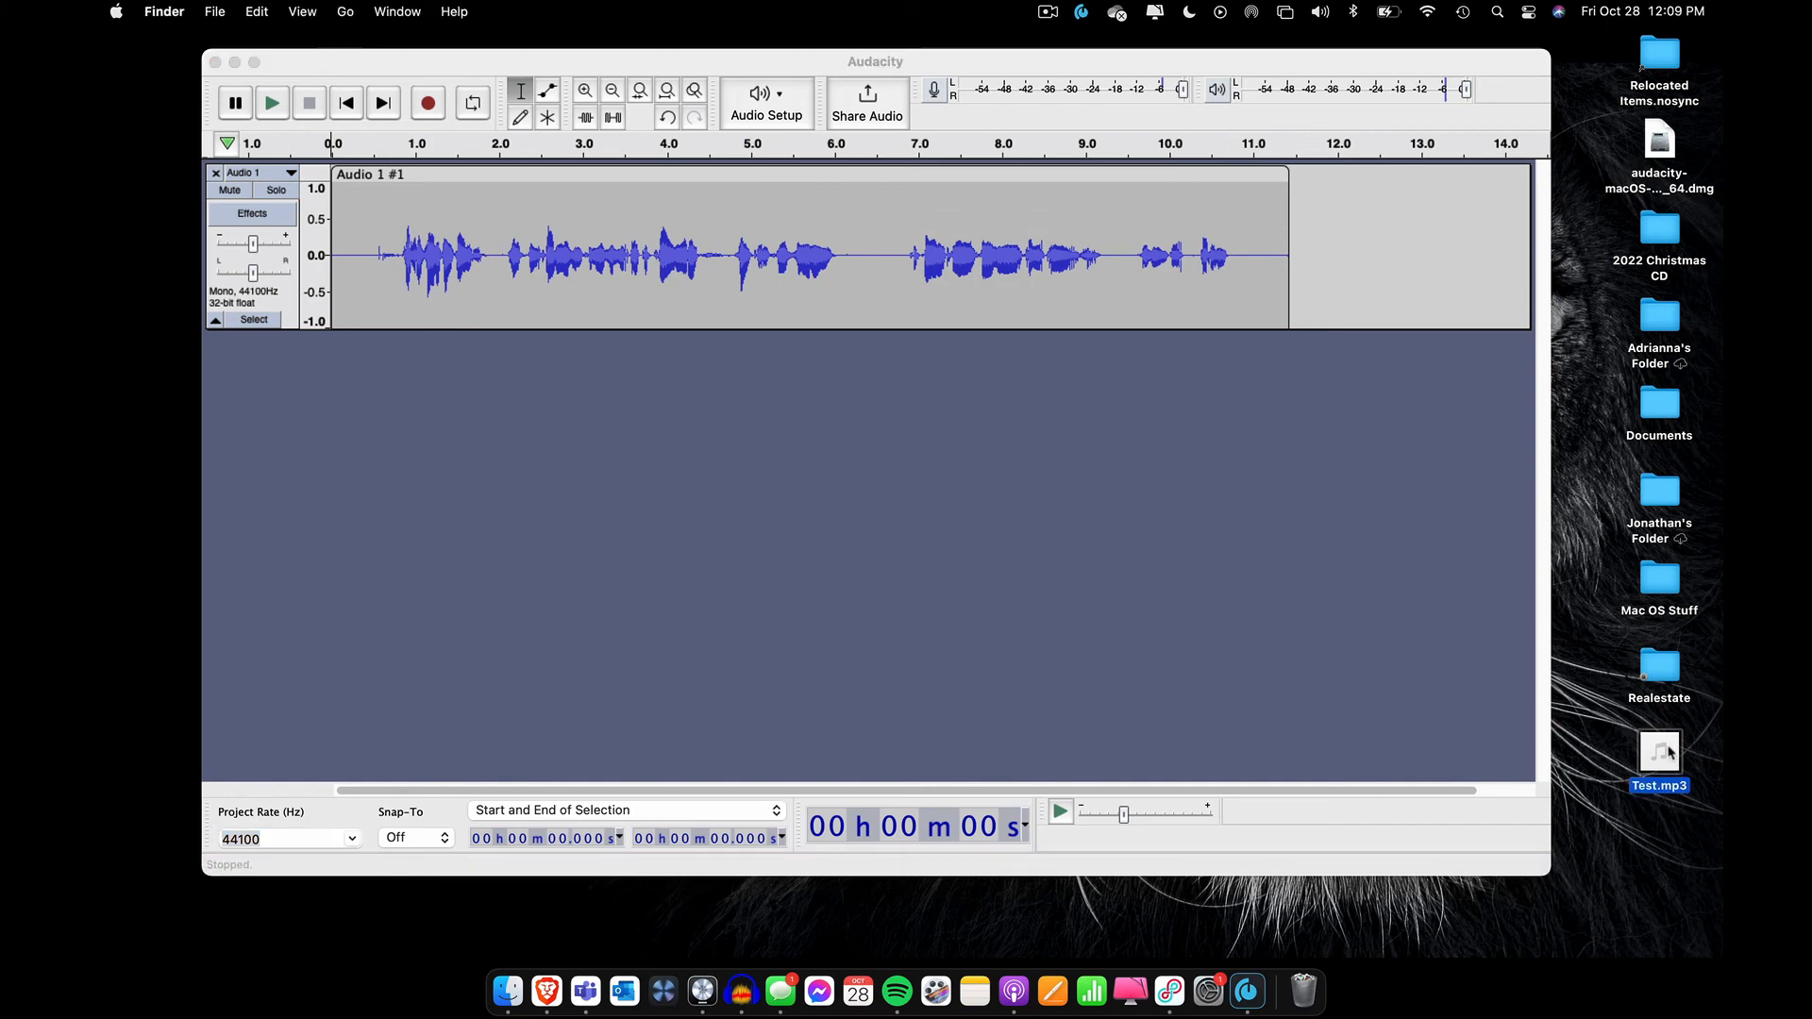
pyautogui.press('space')
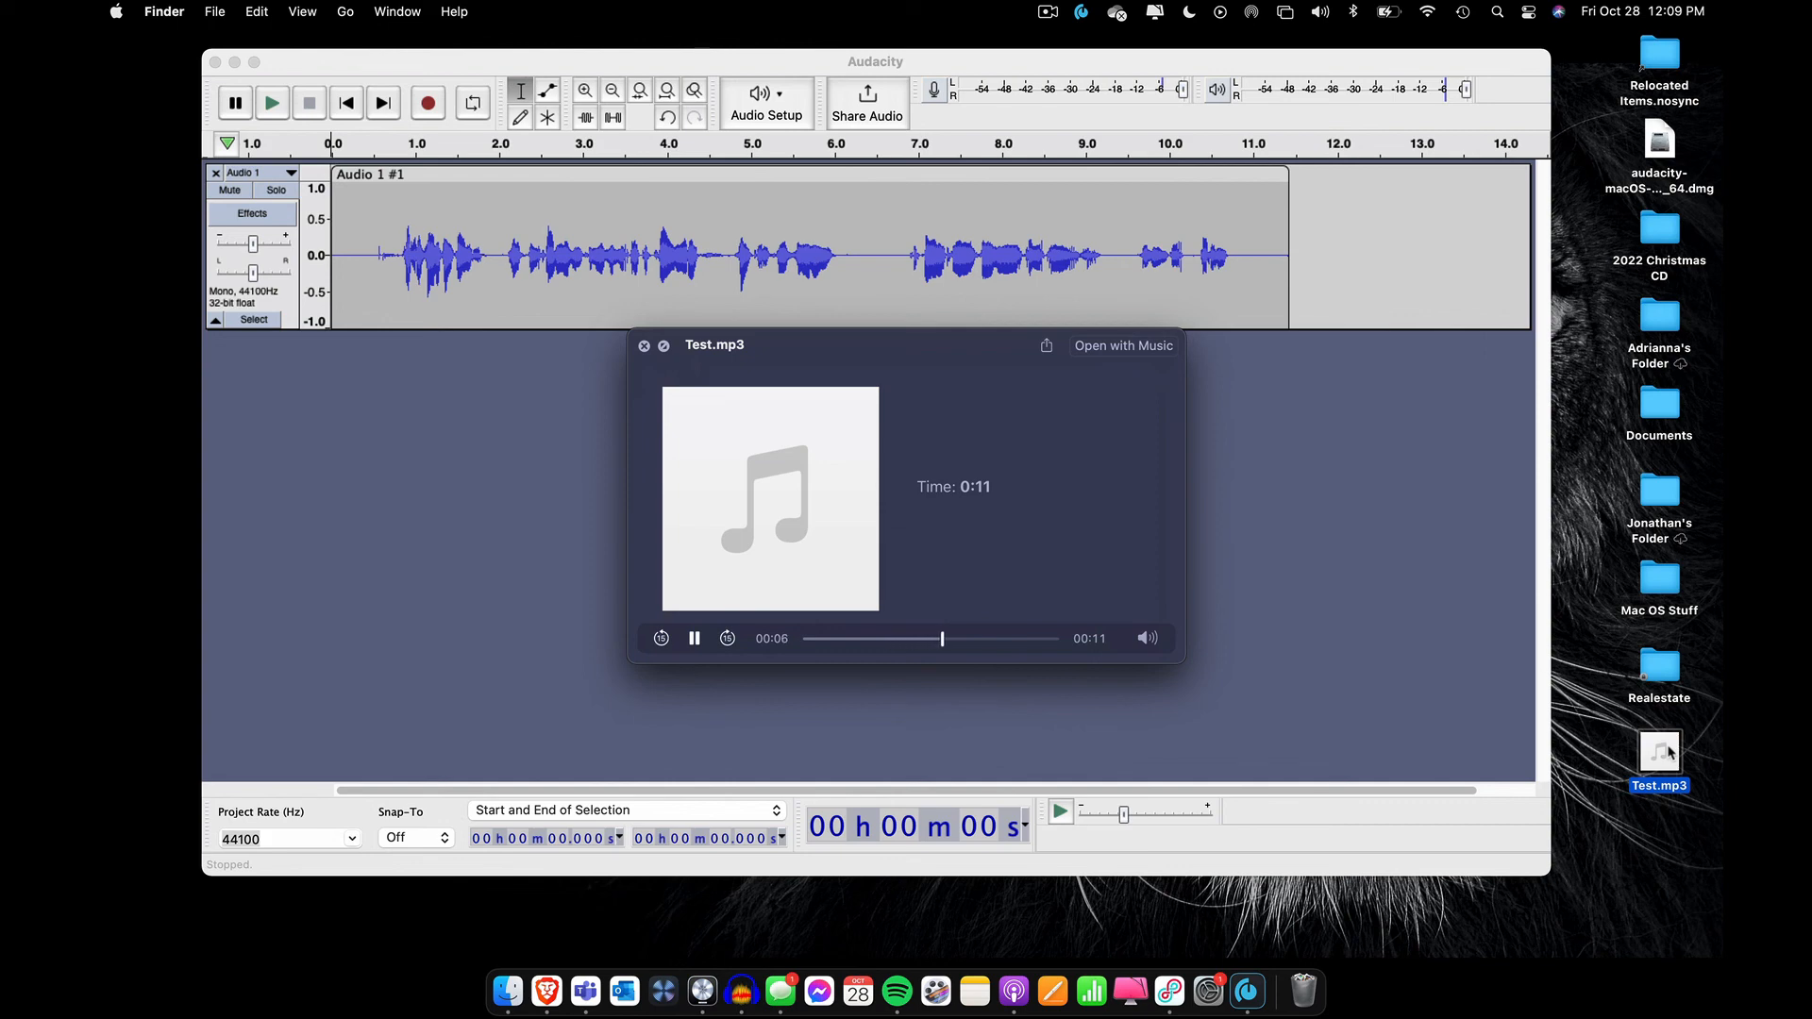
pyautogui.press('space')
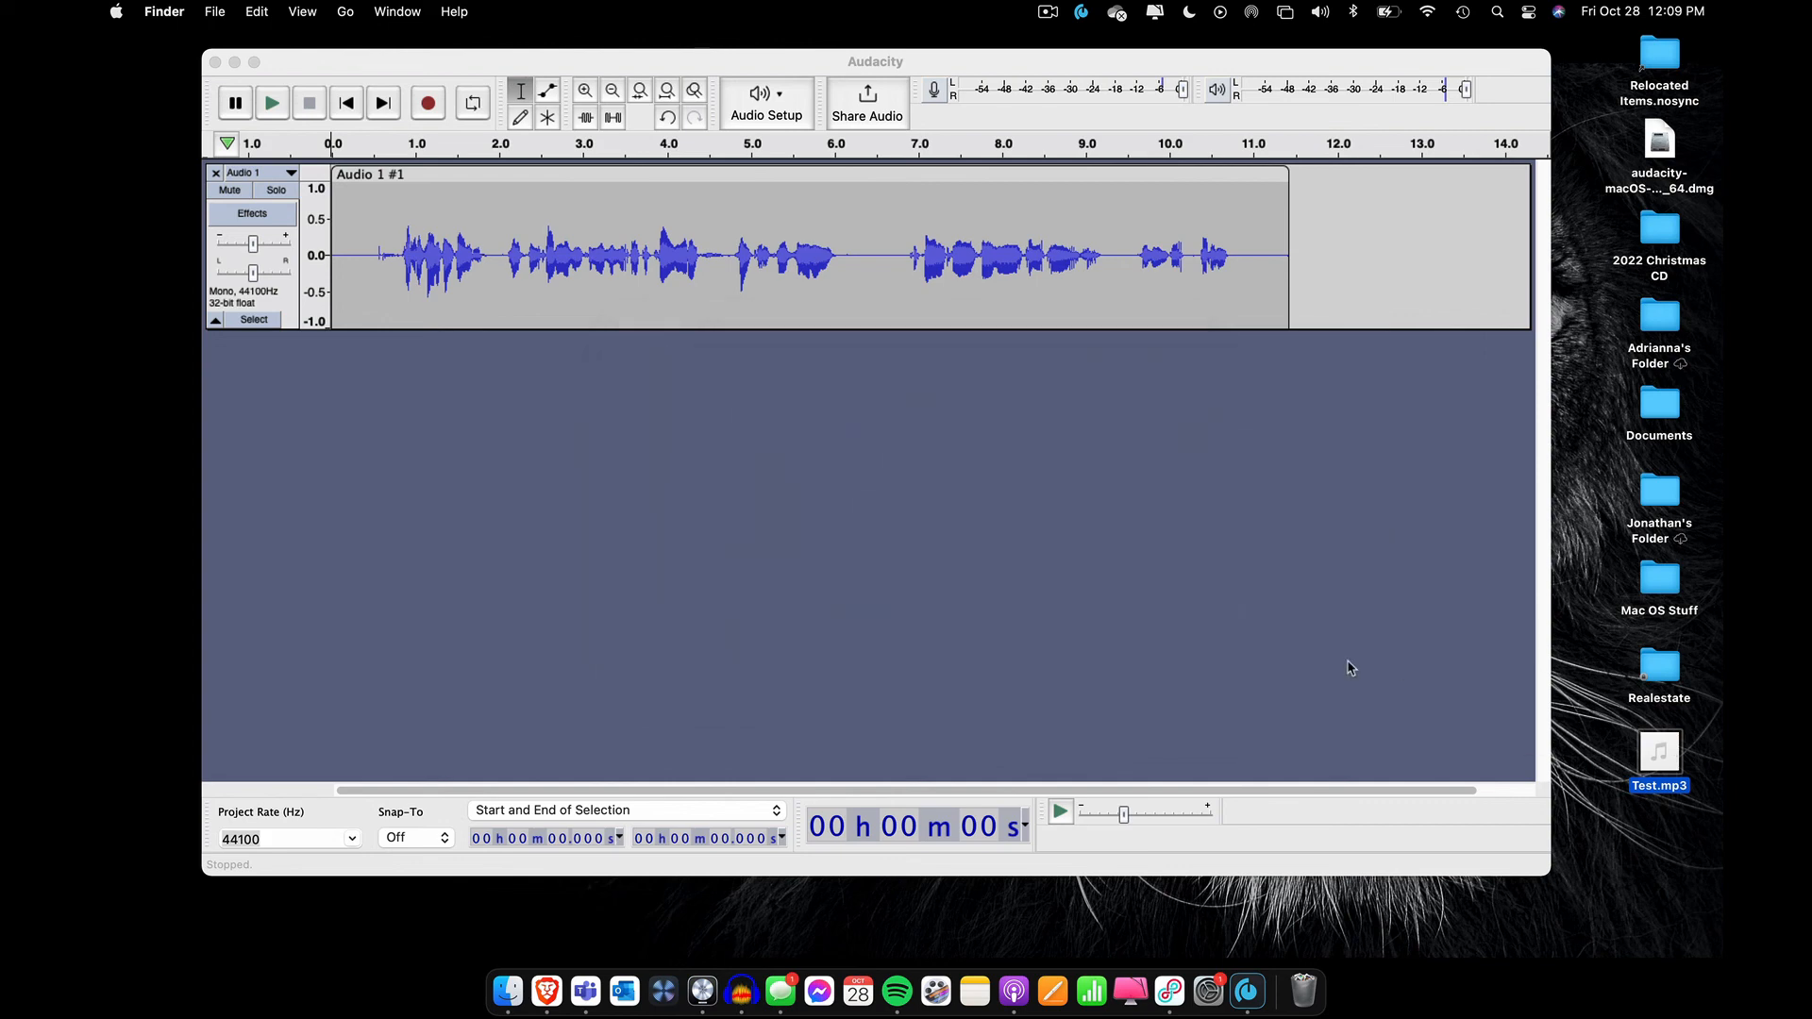